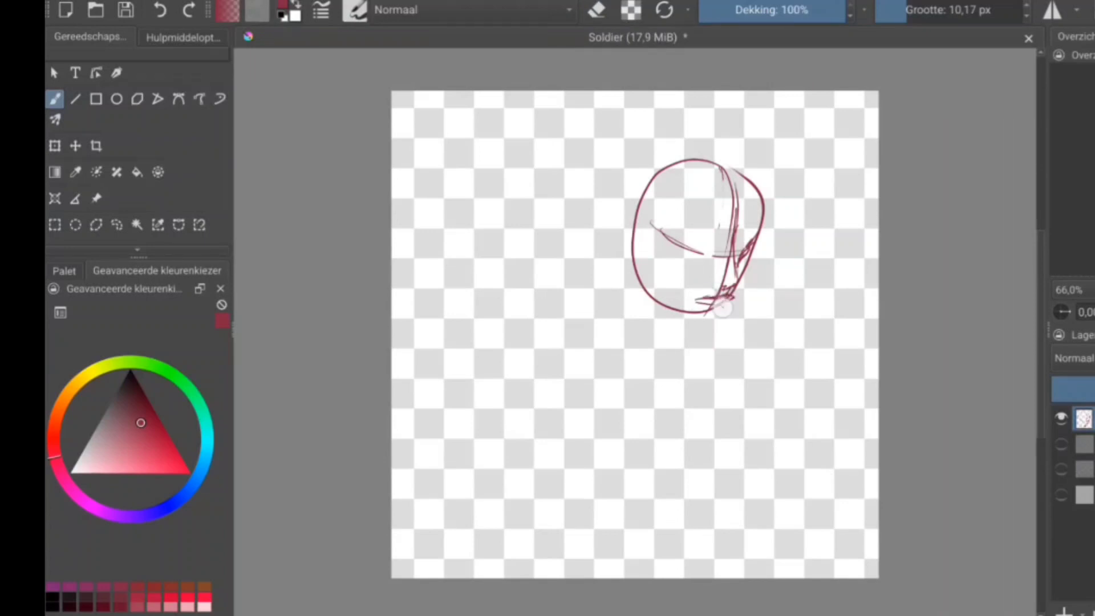
- Sketch the lips, jawline and chin, lowered eyes and eyebrows onto the head construction
left_click_drag(732, 296, 707, 313)
mouse_move(651, 216)
left_mouse_down()
mouse_move(640, 275)
mouse_move(679, 326)
mouse_move(710, 320)
left_mouse_up()
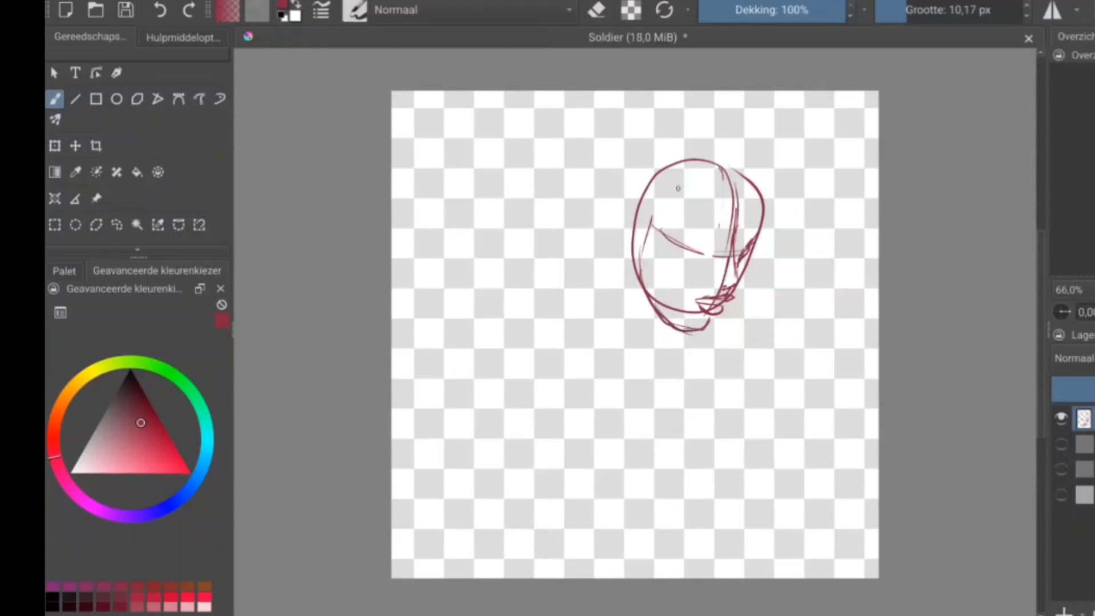
left_click_drag(703, 243, 761, 222)
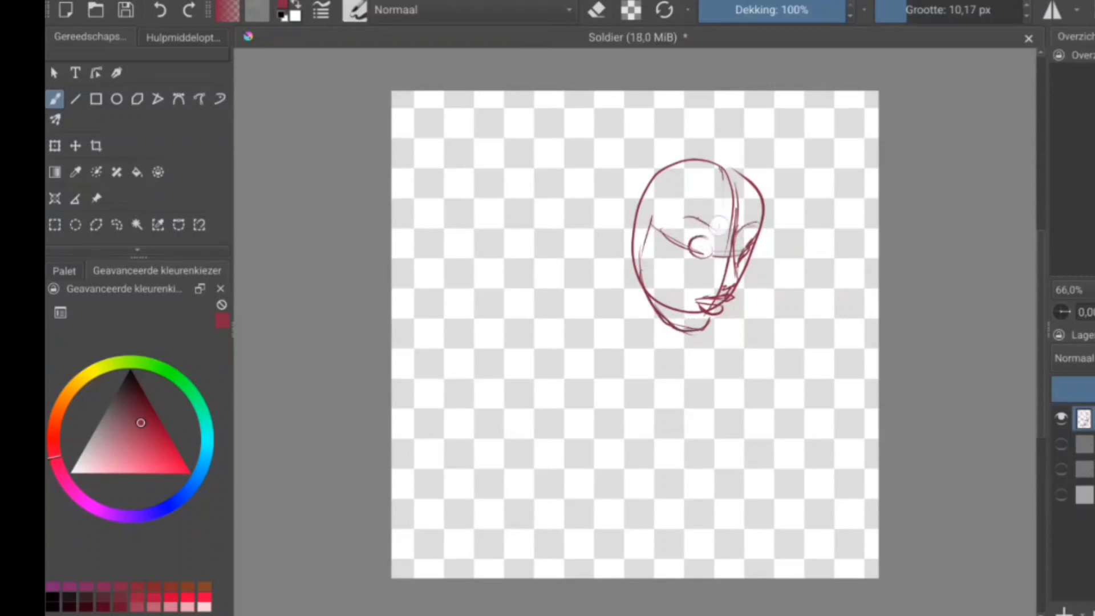
mouse_move(685, 219)
left_mouse_down()
mouse_move(706, 212)
mouse_move(693, 245)
mouse_move(722, 251)
left_mouse_up()
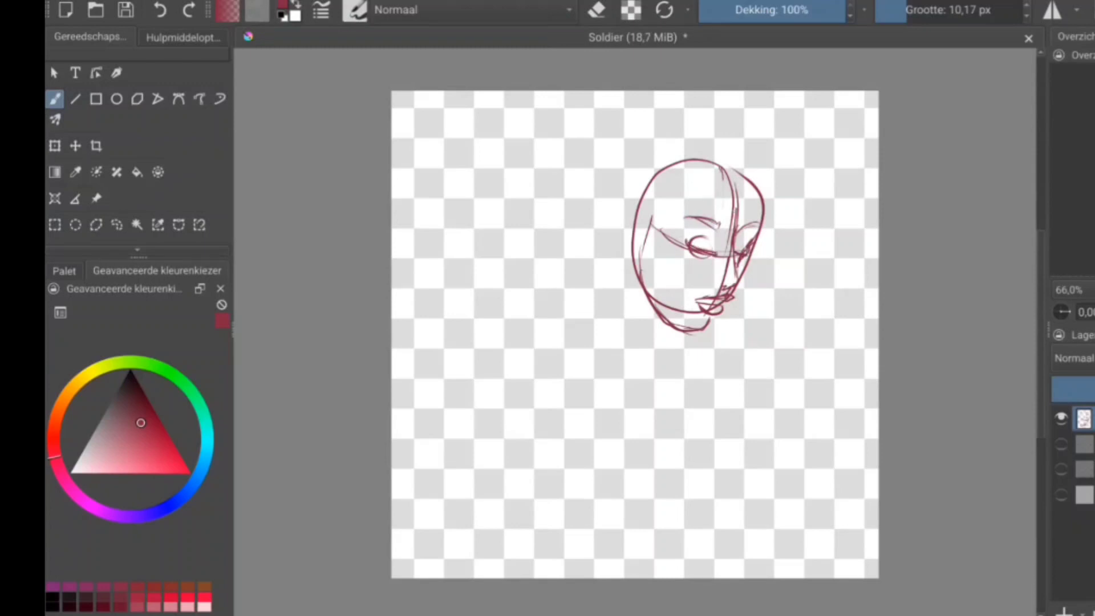
- Block in the hair with a curved flow line and rounded segments running from the crown down past the shoulder
mouse_move(650, 220)
left_mouse_down()
mouse_move(753, 178)
mouse_move(738, 111)
mouse_move(633, 137)
mouse_move(622, 199)
mouse_move(543, 342)
mouse_move(587, 495)
left_mouse_up()
left_click_drag(620, 181, 542, 275)
mouse_move(623, 242)
left_mouse_down()
mouse_move(555, 213)
mouse_move(586, 336)
mouse_move(533, 368)
left_mouse_up()
left_click_drag(587, 297, 570, 359)
left_click_drag(510, 368, 550, 451)
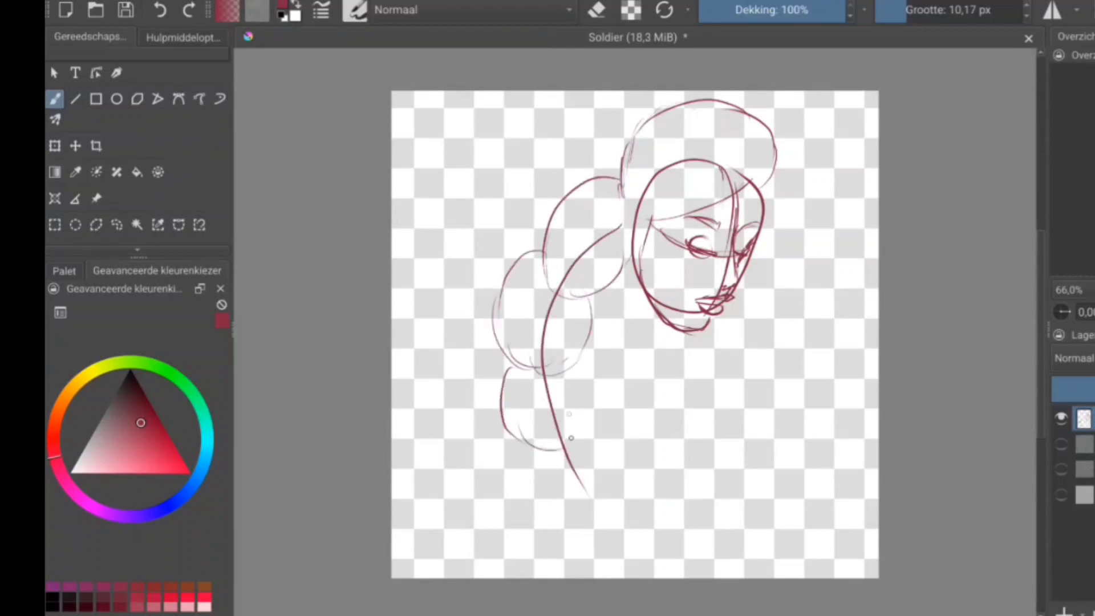
left_click_drag(567, 356, 568, 384)
mouse_move(509, 440)
left_mouse_down()
mouse_move(542, 514)
mouse_move(582, 562)
left_mouse_up()
mouse_move(579, 429)
left_mouse_down()
mouse_move(631, 506)
mouse_move(596, 560)
left_mouse_up()
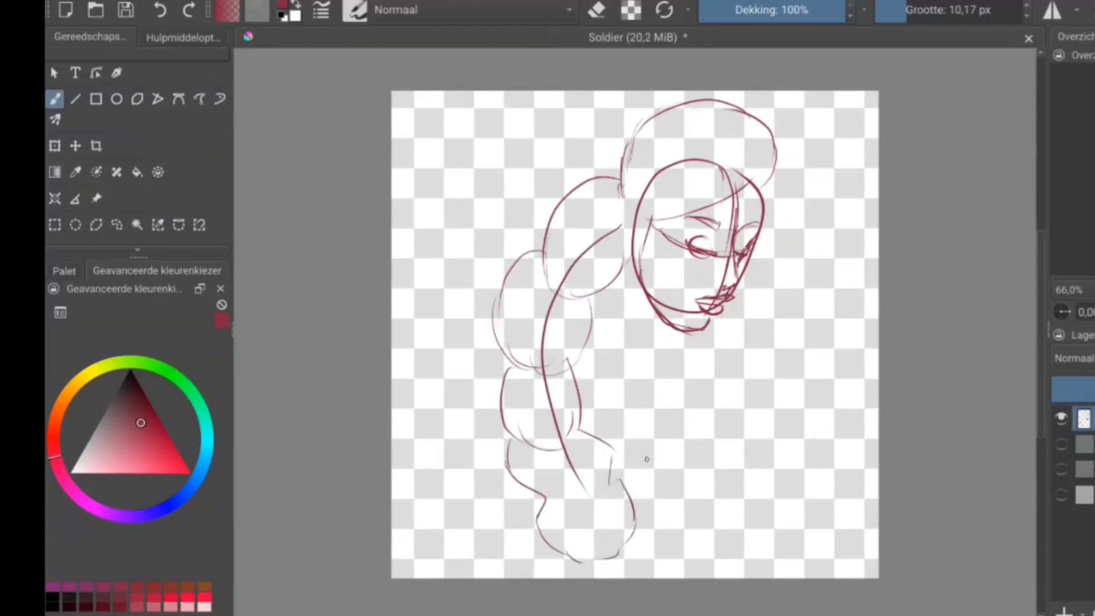
- Sketch the chest outline, the neck and the rounded far shoulder below the chin
left_click_drag(621, 473, 713, 333)
left_click_drag(732, 419, 735, 445)
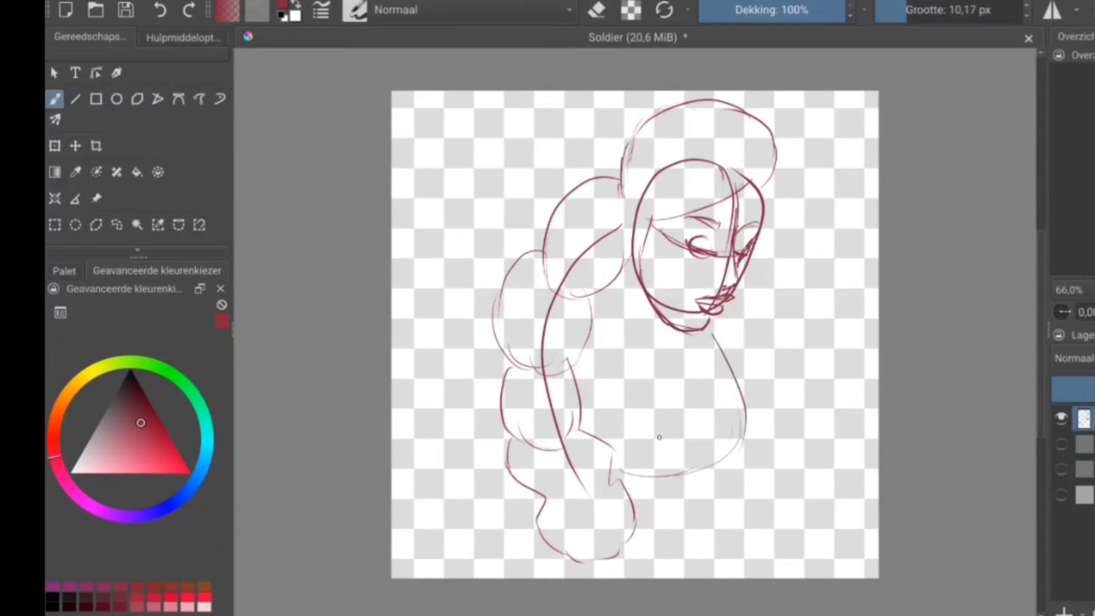
mouse_move(674, 332)
left_mouse_down()
mouse_move(678, 344)
mouse_move(719, 327)
mouse_move(747, 405)
mouse_move(769, 386)
left_mouse_up()
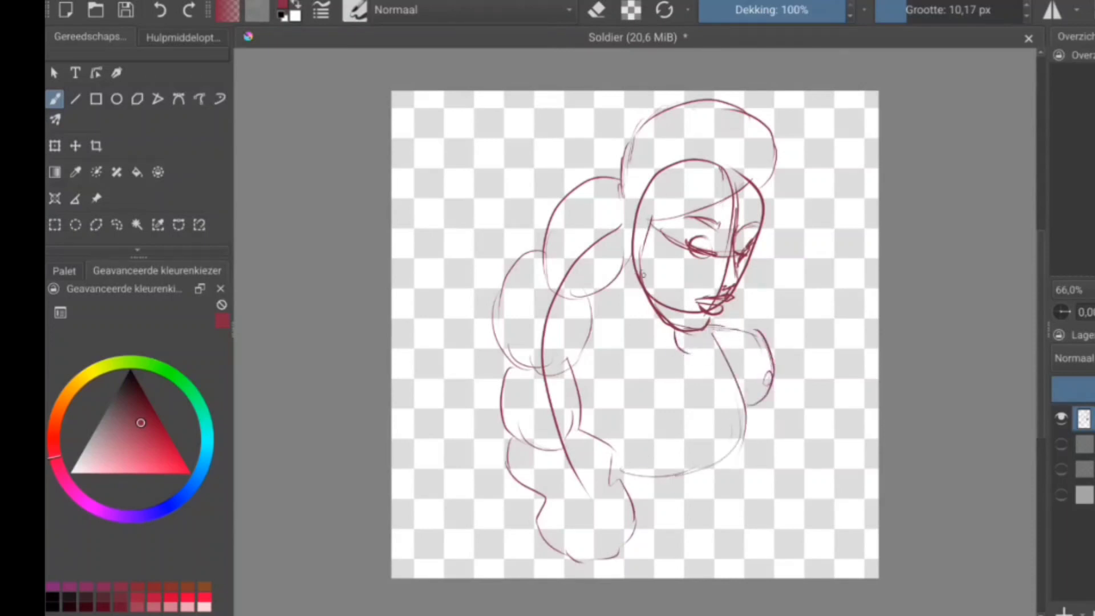
- Sketch the hair strands beside the face, then the near shoulder and upper arm behind the hair
left_click_drag(647, 228, 639, 285)
mouse_move(570, 305)
left_mouse_down()
mouse_move(638, 281)
mouse_move(570, 370)
left_mouse_up()
left_click_drag(632, 259, 606, 315)
left_click_drag(496, 336, 486, 371)
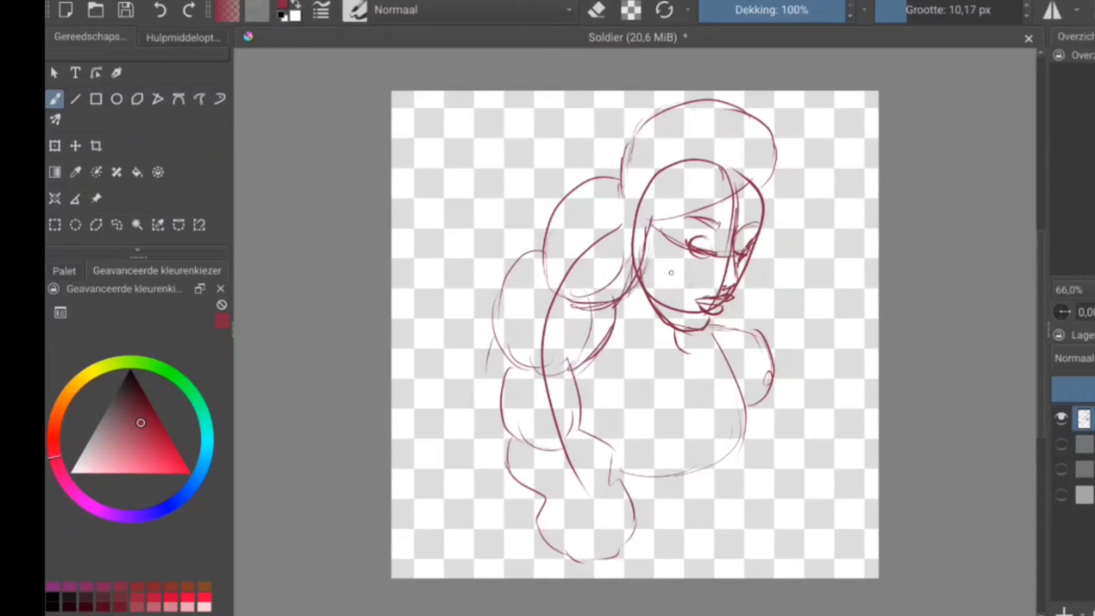
mouse_move(636, 289)
left_mouse_down()
mouse_move(513, 373)
mouse_move(505, 516)
left_mouse_up()
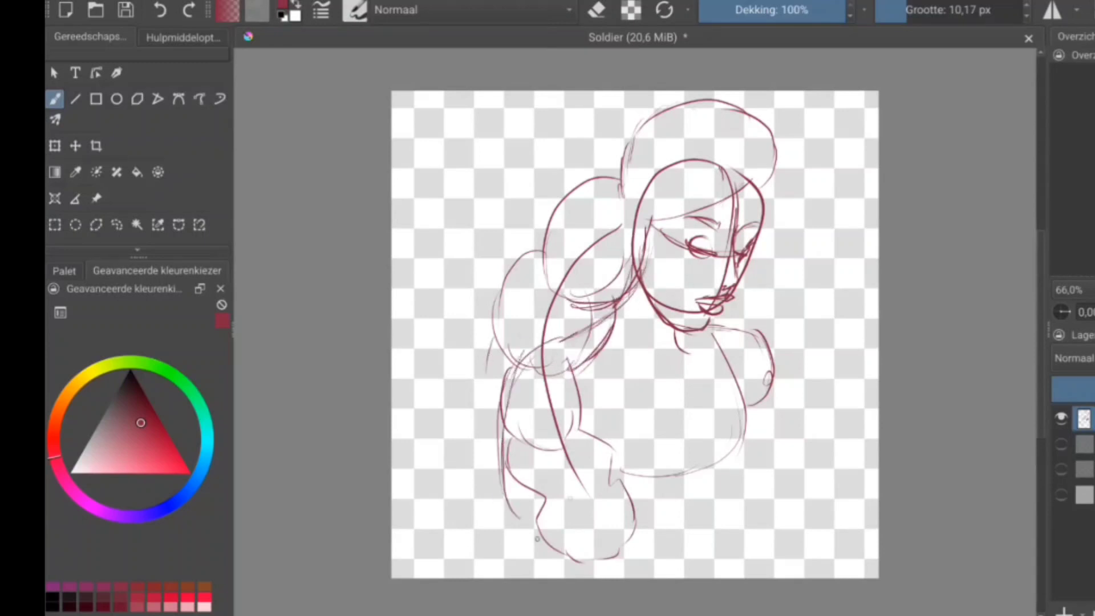
left_click_drag(561, 447, 546, 502)
left_click_drag(516, 518, 532, 500)
- Scale the whole sketch down slightly with a transform and return to the freehand brush
key("ctrl+t")
mouse_move(484, 562)
left_mouse_down()
mouse_move(452, 592)
mouse_move(492, 556)
left_mouse_up()
key("Return")
key("b")
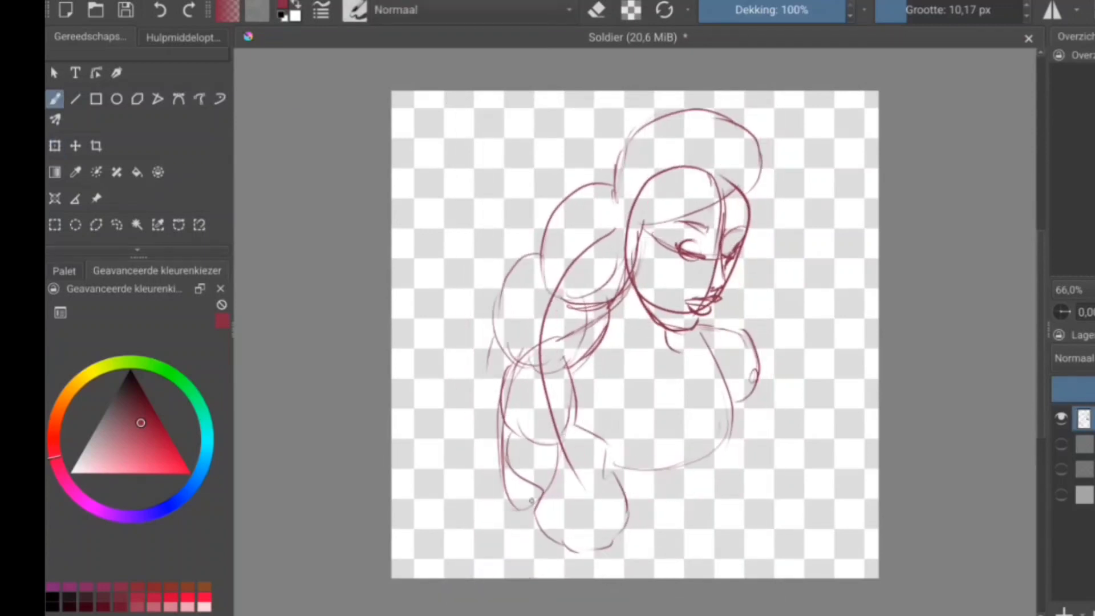
- Redraw the lower bust contour and sketch the near forearm and the far arm with its rounded end
mouse_move(610, 476)
left_mouse_down()
mouse_move(650, 468)
mouse_move(665, 448)
left_mouse_up()
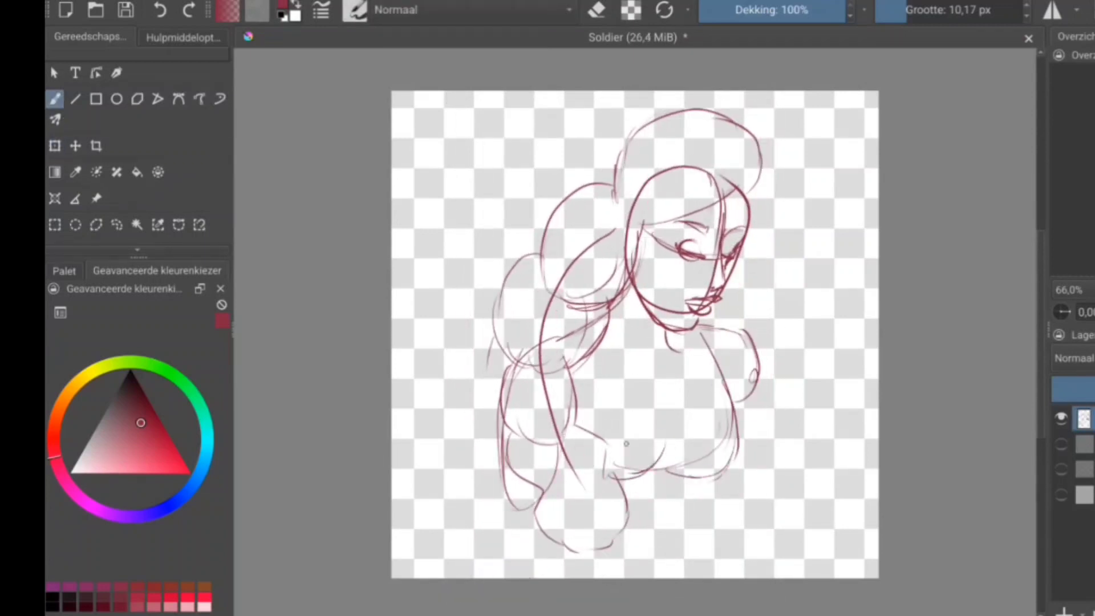
left_click_drag(730, 369, 736, 403)
left_click_drag(536, 511, 653, 491)
mouse_move(513, 470)
left_mouse_down()
mouse_move(499, 542)
mouse_move(650, 522)
left_mouse_up()
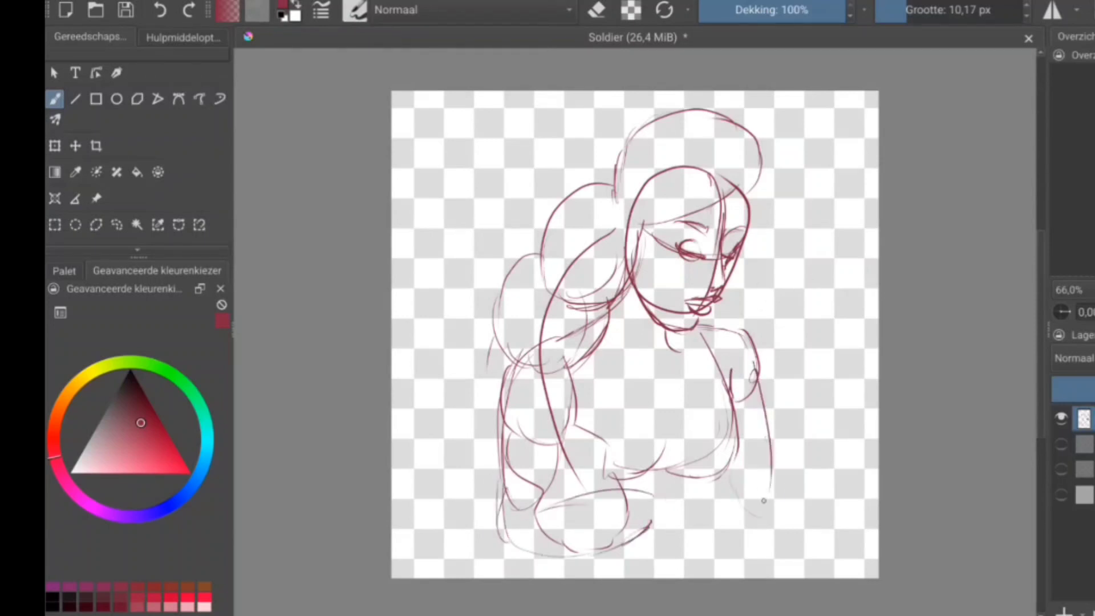
mouse_move(751, 361)
left_mouse_down()
mouse_move(775, 504)
mouse_move(698, 490)
left_mouse_up()
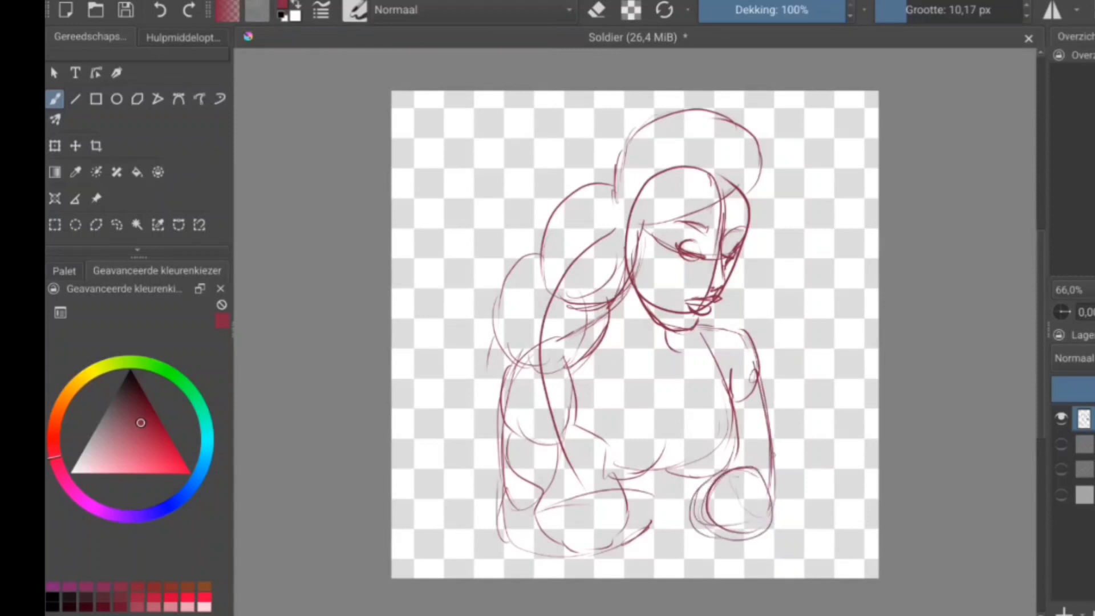
- Sketch the front hair outline falling over the chest and down around the near forearm
mouse_move(574, 365)
left_mouse_down()
mouse_move(602, 416)
mouse_move(659, 465)
left_mouse_up()
left_click_drag(647, 449, 641, 486)
left_click_drag(656, 468, 674, 512)
left_click_drag(668, 523, 604, 550)
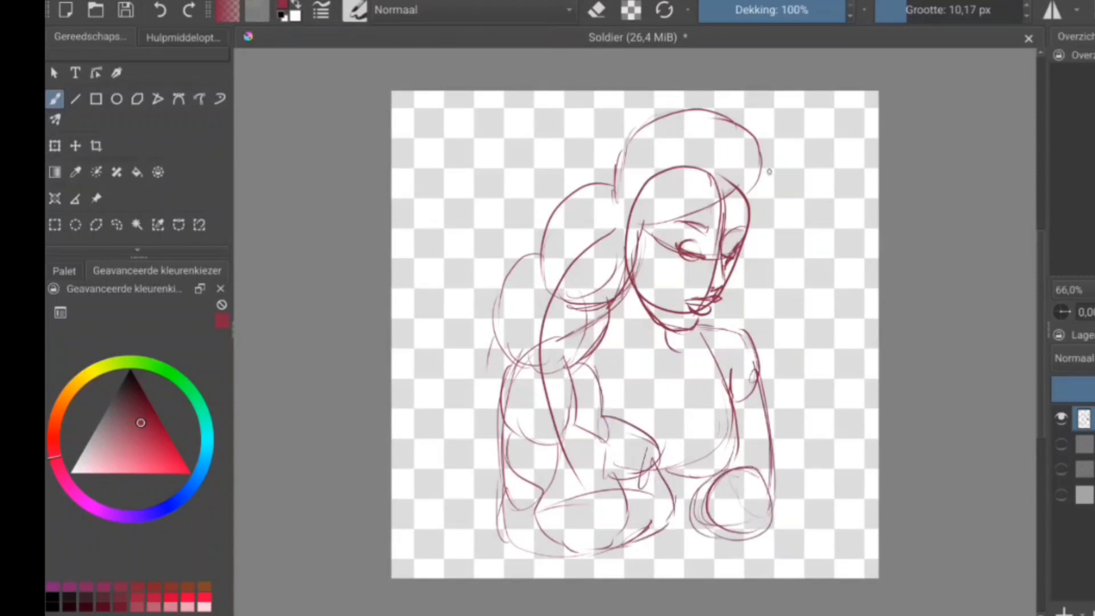
- Refine the hair edge beside the forehead and sketch a large butterfly on the side of the head
left_click_drag(762, 165, 748, 225)
left_click_drag(661, 149, 636, 205)
mouse_move(629, 132)
left_mouse_down()
mouse_move(638, 177)
mouse_move(627, 220)
left_mouse_up()
left_click_drag(659, 177, 693, 193)
mouse_move(664, 143)
left_mouse_down()
mouse_move(701, 179)
mouse_move(672, 228)
left_mouse_up()
left_click_drag(655, 188, 639, 225)
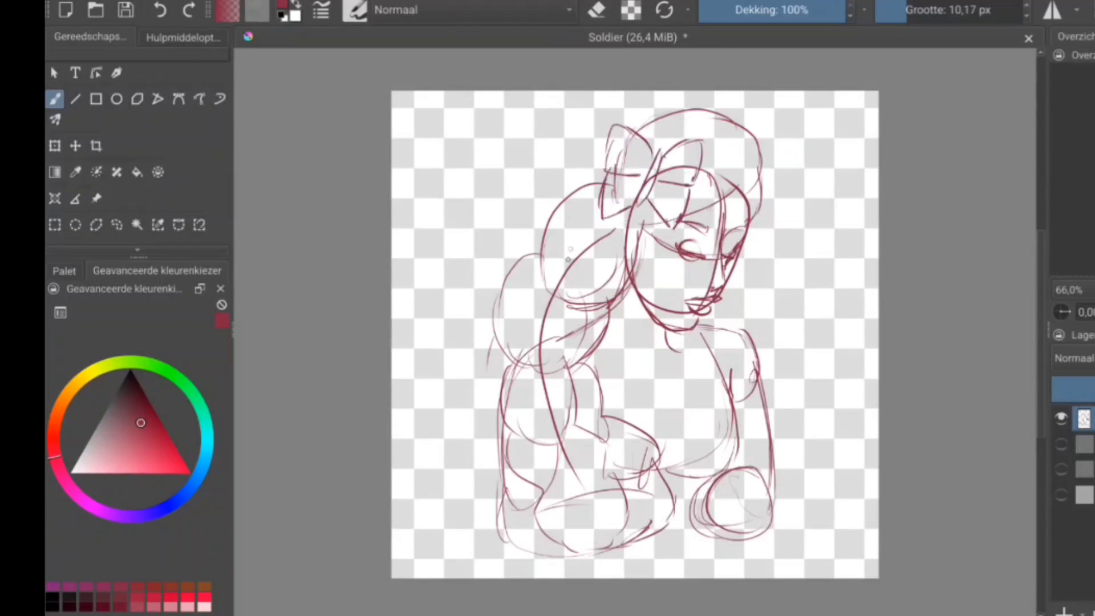
- Sketch more butterflies along the upper hair segments, above the forehead and around the top of the head
mouse_move(571, 221)
left_mouse_down()
mouse_move(560, 257)
mouse_move(521, 228)
mouse_move(518, 287)
left_mouse_up()
mouse_move(599, 199)
left_mouse_down()
mouse_move(570, 234)
mouse_move(564, 377)
left_mouse_up()
mouse_move(596, 328)
left_mouse_down()
mouse_move(619, 362)
mouse_move(615, 298)
left_mouse_up()
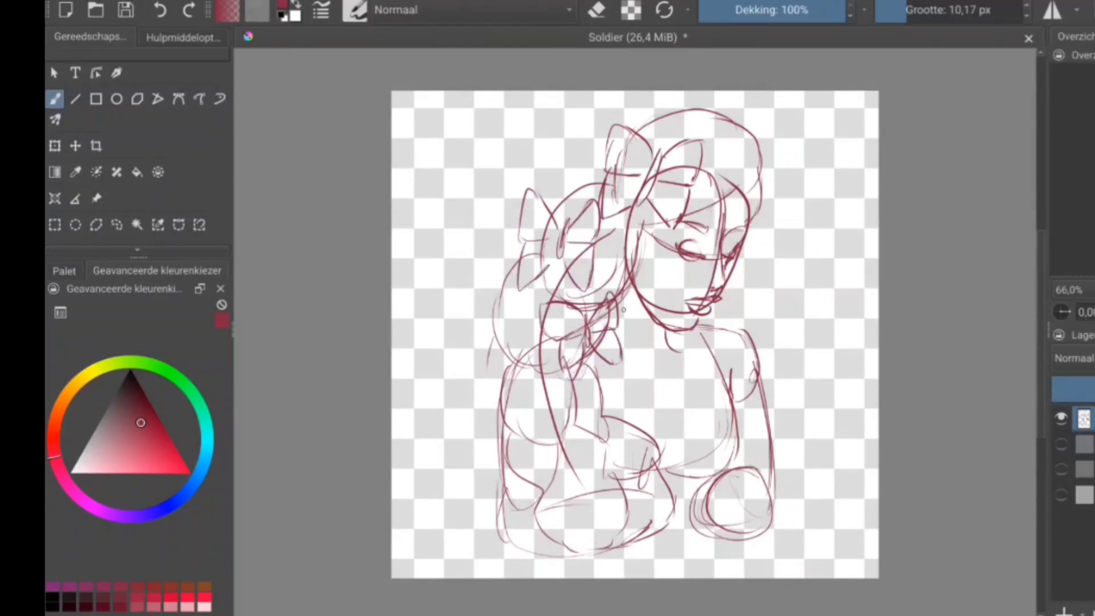
mouse_move(722, 174)
left_mouse_down()
mouse_move(724, 151)
mouse_move(701, 182)
mouse_move(732, 191)
left_mouse_up()
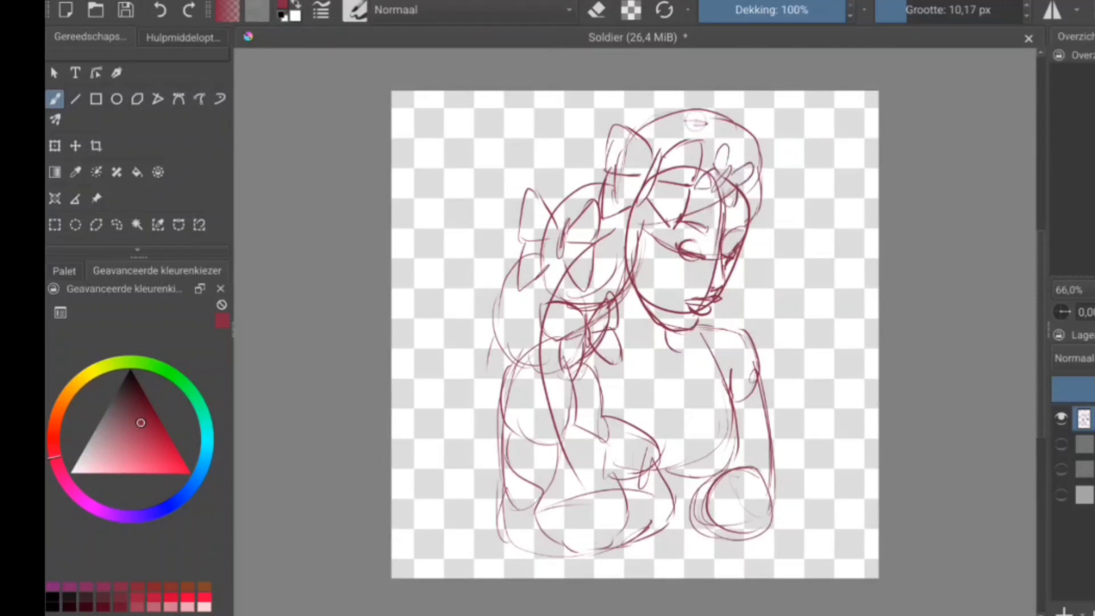
mouse_move(694, 121)
left_mouse_down()
mouse_move(737, 104)
mouse_move(711, 117)
mouse_move(731, 133)
mouse_move(703, 136)
mouse_move(679, 107)
mouse_move(686, 127)
mouse_move(769, 154)
left_mouse_up()
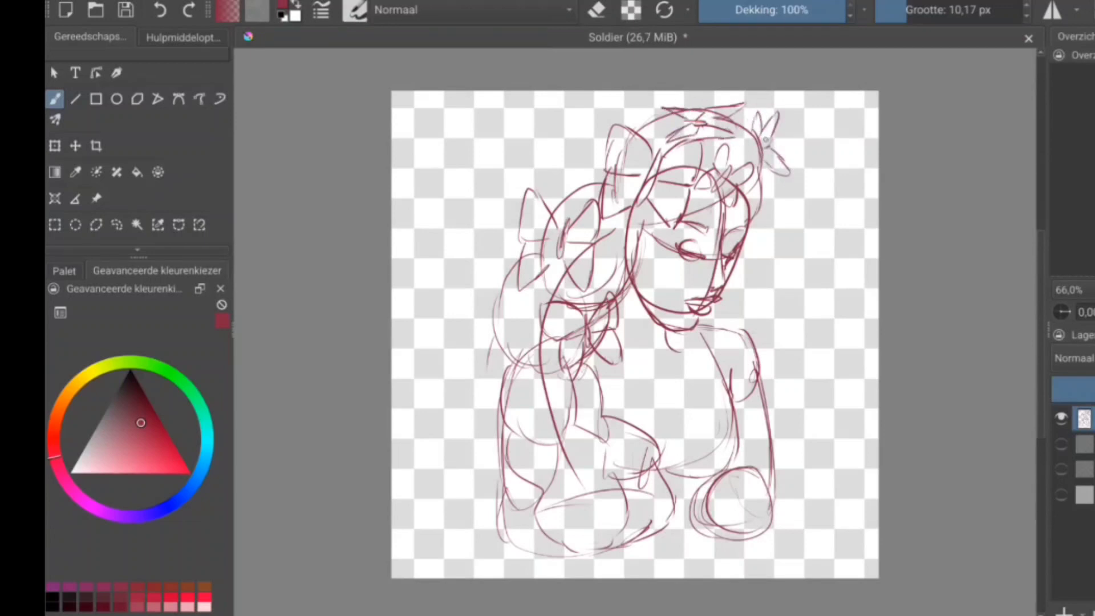
- Darken the lash line of the near eye and sketch a spread-winged butterfly on the outer edge of the hair
left_click_drag(678, 251, 702, 258)
left_click_drag(685, 260, 706, 261)
mouse_move(498, 326)
left_mouse_down()
mouse_move(495, 302)
mouse_move(449, 287)
left_mouse_up()
left_click_drag(456, 296, 485, 326)
left_click_drag(520, 272, 509, 314)
left_click_drag(483, 325, 468, 360)
left_click_drag(516, 313, 504, 342)
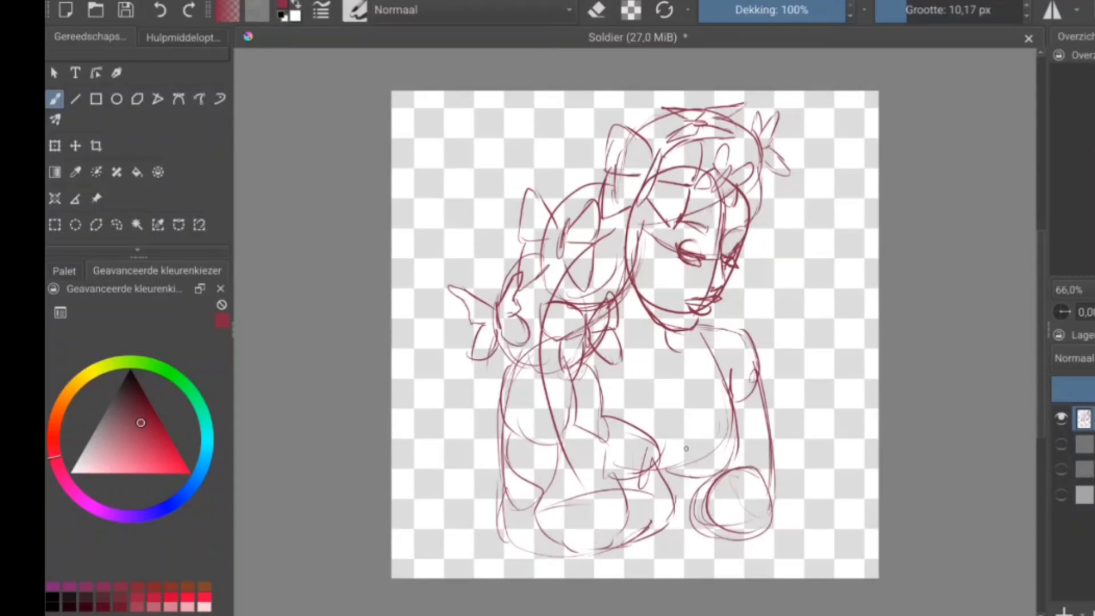
- Sketch a large butterfly with body, wings and antennae in front of the lower chest
mouse_move(705, 456)
left_mouse_down()
mouse_move(705, 511)
mouse_move(718, 511)
mouse_move(746, 414)
mouse_move(768, 524)
mouse_move(716, 536)
left_mouse_up()
mouse_move(679, 482)
left_mouse_down()
mouse_move(691, 548)
mouse_move(694, 535)
left_mouse_up()
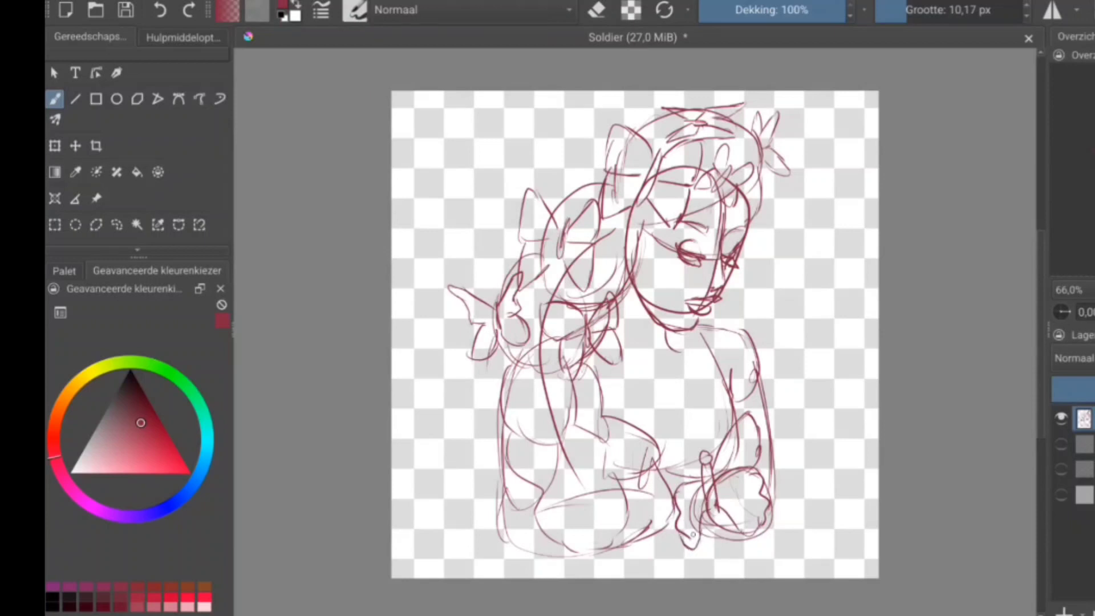
mouse_move(699, 456)
left_mouse_down()
mouse_move(669, 437)
mouse_move(657, 484)
mouse_move(682, 430)
left_mouse_up()
left_click_drag(707, 453, 704, 425)
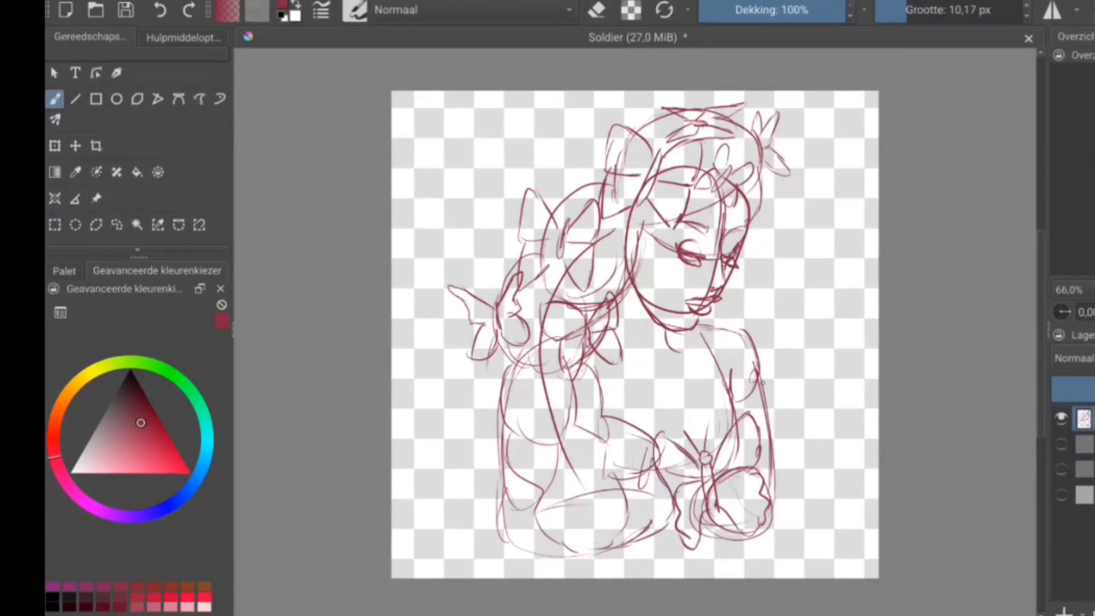
- Sketch two butterflies on the lower hair, one over the upper arm and one beside the chest
left_click_drag(507, 402, 482, 383)
mouse_move(503, 399)
left_mouse_down()
mouse_move(497, 446)
mouse_move(530, 375)
left_mouse_up()
left_click_drag(516, 402, 546, 421)
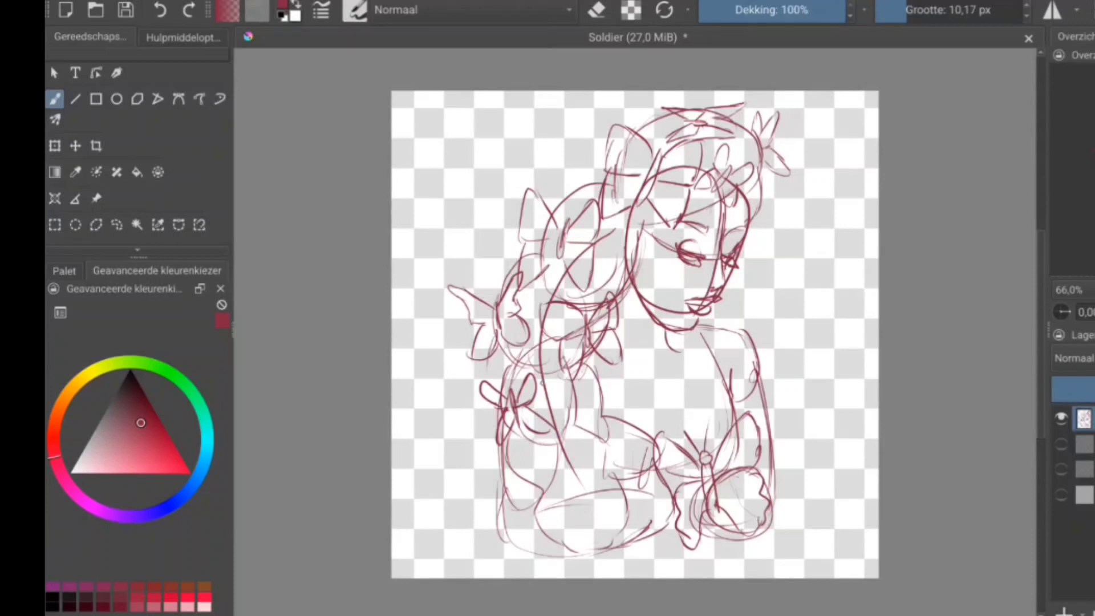
left_click_drag(575, 422, 570, 442)
left_click_drag(612, 376, 622, 394)
mouse_move(585, 419)
left_mouse_down()
mouse_move(630, 402)
mouse_move(570, 471)
mouse_move(582, 422)
mouse_move(536, 434)
mouse_move(536, 450)
left_mouse_up()
key("ctrl+z")
left_click_drag(580, 409, 568, 444)
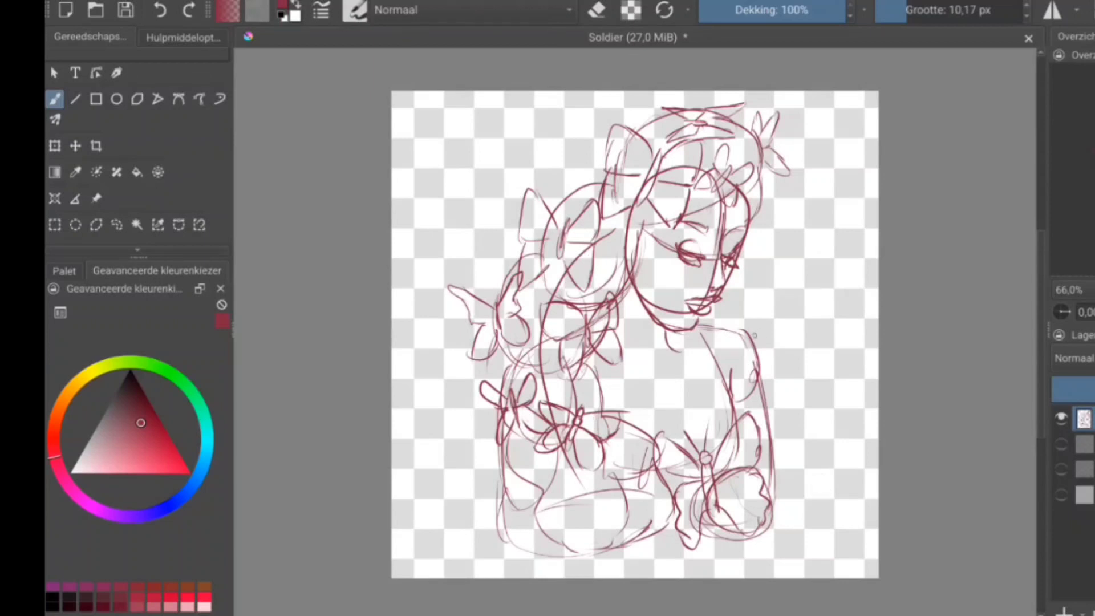
- Sketch a butterfly with uneven wings resting on the far shoulder
mouse_move(770, 367)
left_mouse_down()
mouse_move(739, 330)
mouse_move(781, 308)
mouse_move(766, 351)
mouse_move(782, 349)
mouse_move(786, 368)
mouse_move(769, 365)
mouse_move(757, 403)
left_mouse_up()
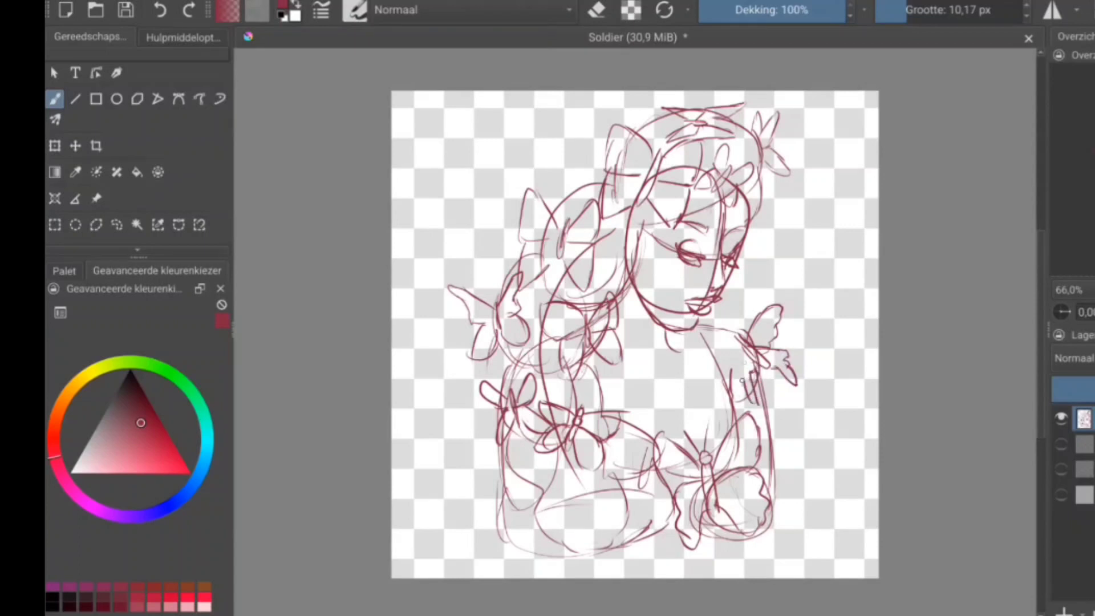
left_click_drag(744, 353, 738, 383)
mouse_move(741, 354)
left_mouse_down()
mouse_move(717, 357)
mouse_move(732, 339)
left_mouse_up()
- Draw wavy strands over the loose hair ends below the butterflies
left_click_drag(500, 434, 544, 556)
mouse_move(536, 459)
left_mouse_down()
mouse_move(584, 569)
mouse_move(587, 536)
left_mouse_up()
left_click_drag(575, 474, 630, 519)
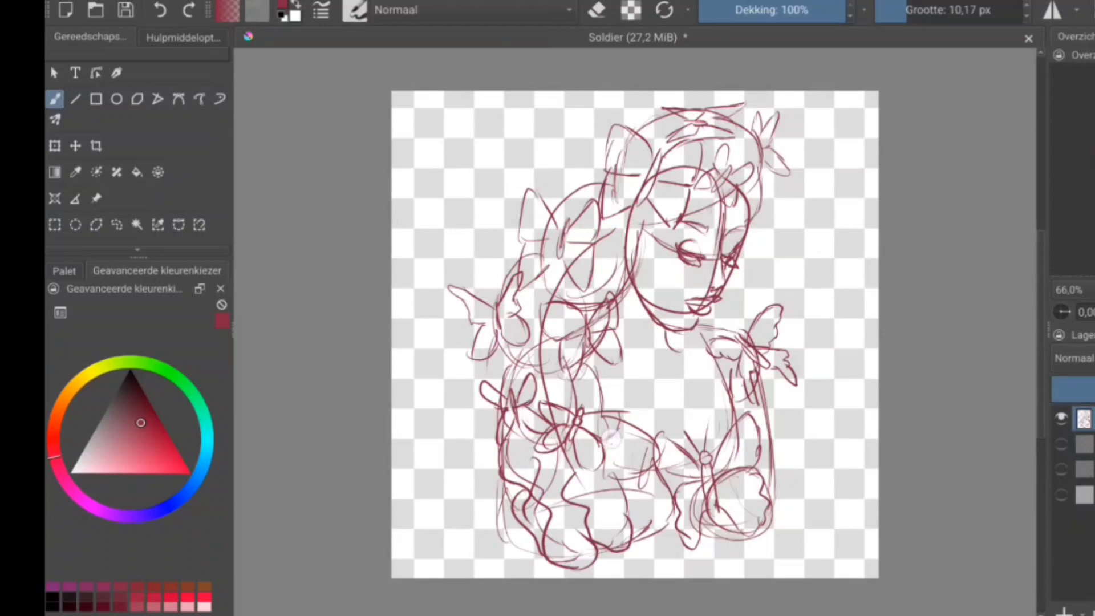
mouse_move(610, 438)
left_mouse_down()
mouse_move(656, 533)
mouse_move(605, 513)
left_mouse_up()
- Add antennae to the butterflies along the hair and above the forehead
left_click_drag(557, 196, 577, 229)
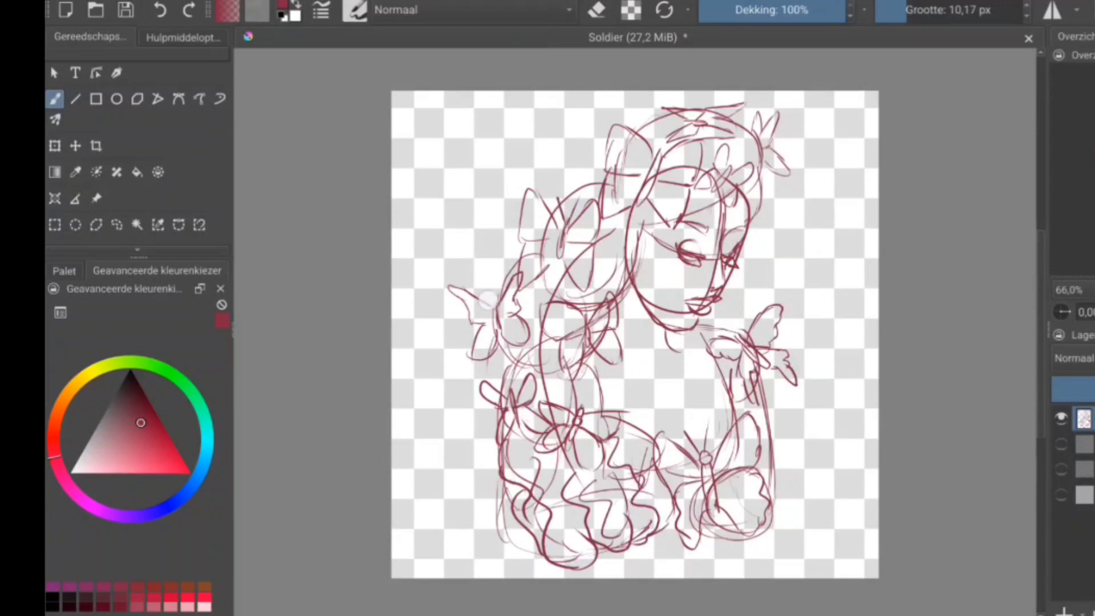
left_click_drag(481, 273, 497, 308)
mouse_move(502, 367)
left_mouse_down()
mouse_move(513, 396)
mouse_move(593, 407)
left_mouse_up()
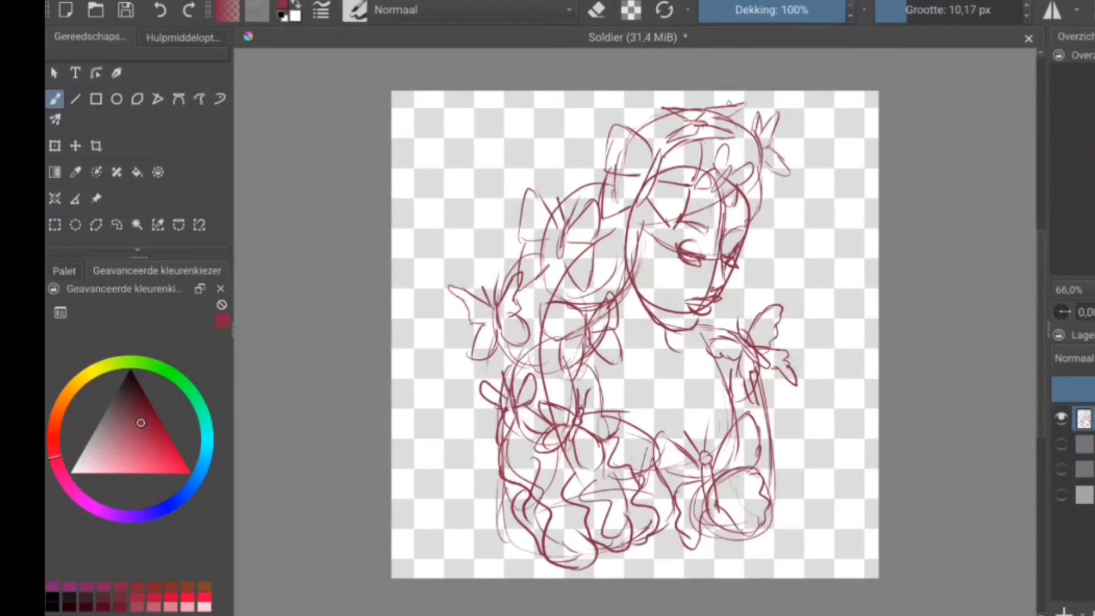
left_click_drag(721, 173, 741, 150)
- Sketch two small side-view butterflies, one at the hair's edge by the chest and one behind the head
mouse_move(601, 373)
left_mouse_down()
mouse_move(643, 366)
mouse_move(637, 383)
mouse_move(647, 387)
left_mouse_up()
left_click_drag(594, 377, 613, 358)
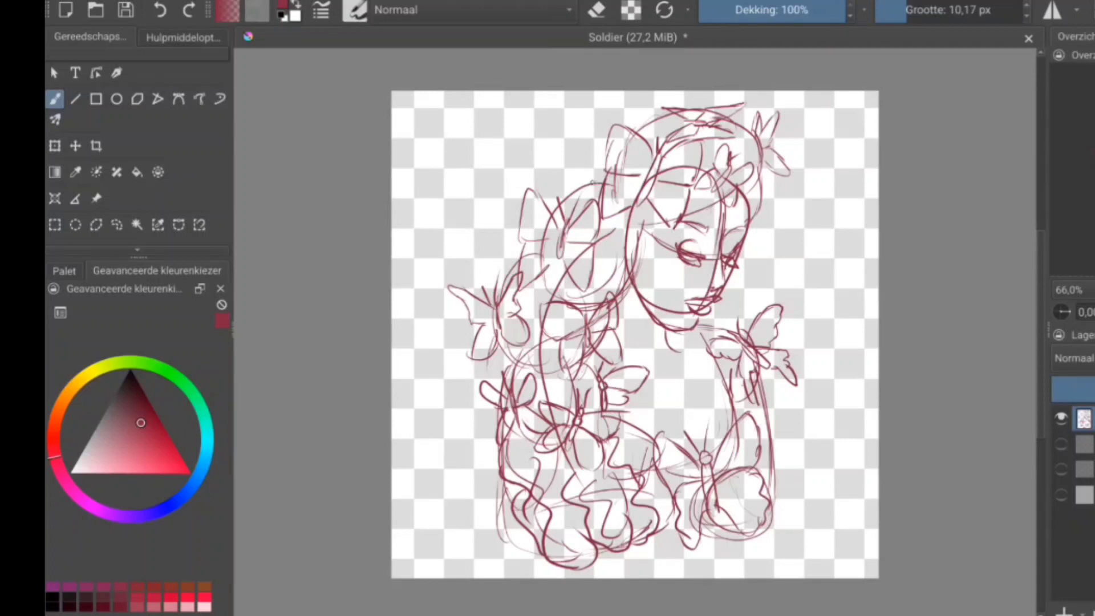
mouse_move(560, 159)
left_mouse_down()
mouse_move(597, 180)
mouse_move(603, 170)
left_mouse_up()
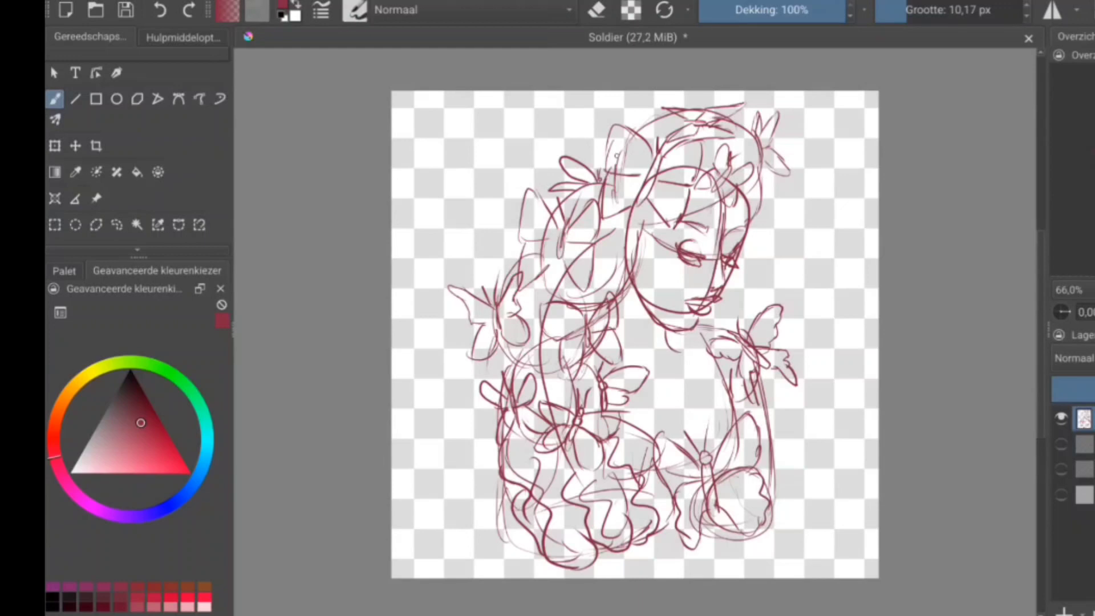
- Switch the brush color to blue-violet and trace the hairline, the strands beside the face and the wavy hair ends
left_click(143, 514)
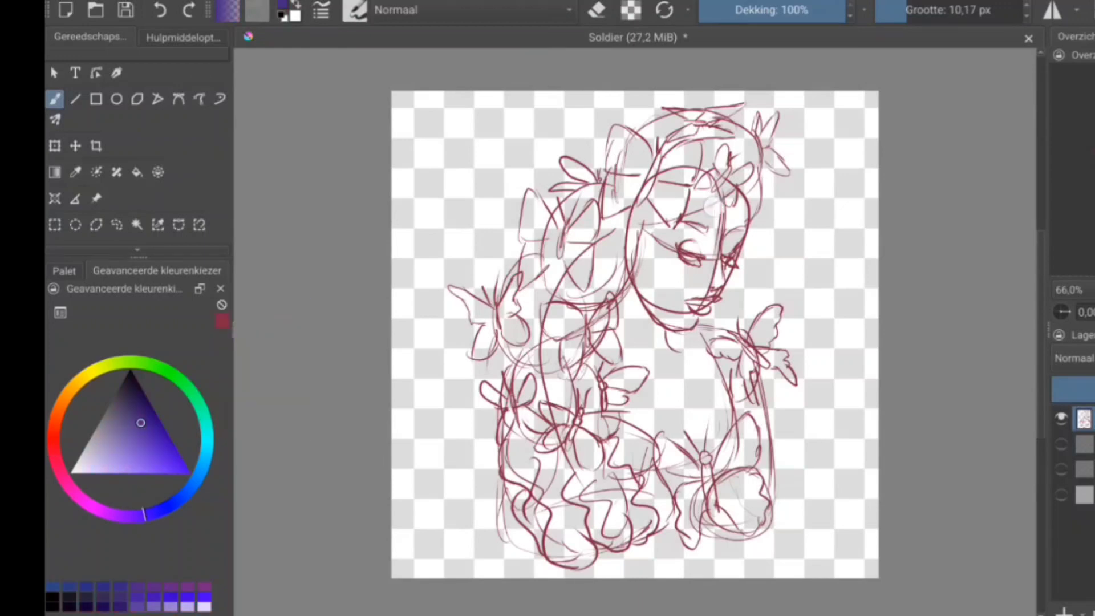
left_click_drag(723, 200, 684, 217)
left_click_drag(664, 227, 634, 240)
mouse_move(632, 223)
left_mouse_down()
mouse_move(630, 268)
mouse_move(593, 302)
left_mouse_up()
left_click_drag(585, 349, 601, 410)
mouse_move(617, 461)
left_mouse_down()
mouse_move(656, 533)
mouse_move(654, 557)
left_mouse_up()
mouse_move(595, 475)
left_mouse_down()
mouse_move(587, 559)
mouse_move(593, 570)
mouse_move(627, 565)
left_mouse_up()
left_click_drag(501, 446, 536, 515)
left_click_drag(501, 481, 542, 561)
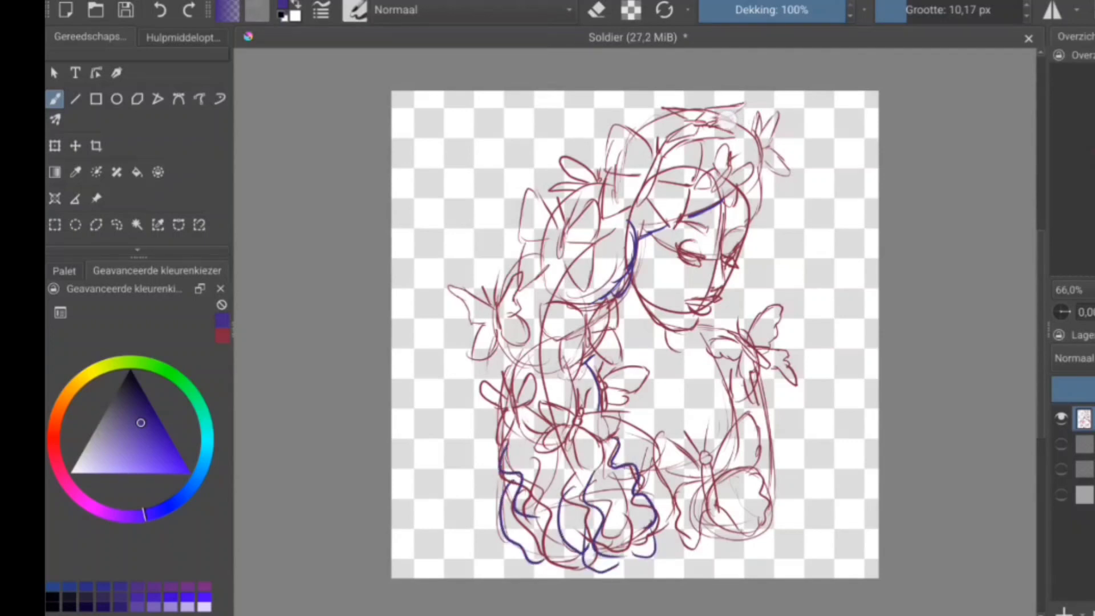
- Trace the crown's wavy contour and the outer edges of the hair segments in blue-violet
mouse_move(733, 121)
left_mouse_down()
mouse_move(764, 182)
mouse_move(751, 223)
left_mouse_up()
left_click_drag(712, 169, 696, 174)
left_click_drag(684, 110, 638, 133)
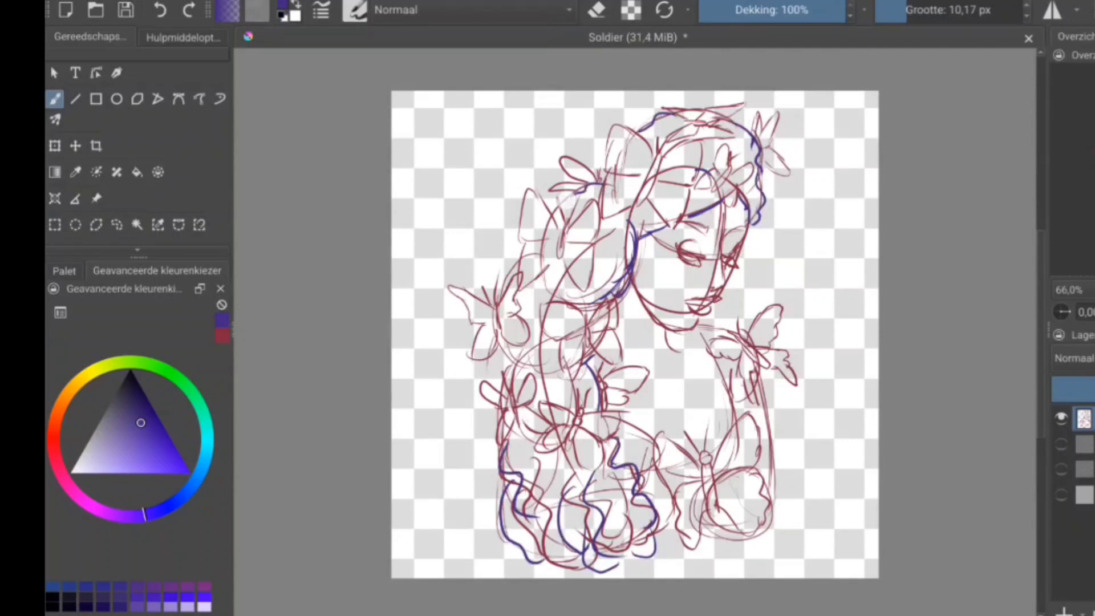
mouse_move(592, 187)
left_mouse_down()
mouse_move(550, 220)
mouse_move(539, 288)
mouse_move(550, 301)
left_mouse_up()
mouse_move(499, 345)
left_mouse_down()
mouse_move(542, 374)
mouse_move(561, 369)
mouse_move(523, 367)
mouse_move(499, 385)
left_mouse_up()
left_click_drag(510, 434, 531, 444)
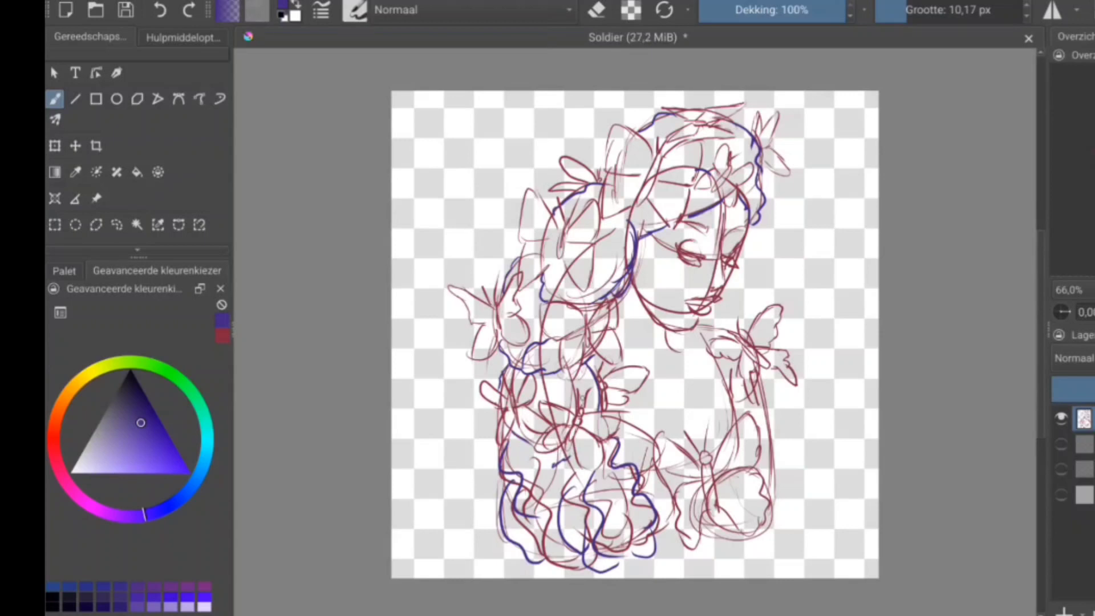
- Switch the brush color to orange-brown and trace the jaw, chin, neck, lips, front face profile and closed eyes
left_click(62, 398)
mouse_move(698, 319)
left_mouse_down()
mouse_move(650, 311)
mouse_move(661, 324)
left_mouse_up()
left_click_drag(667, 331, 678, 352)
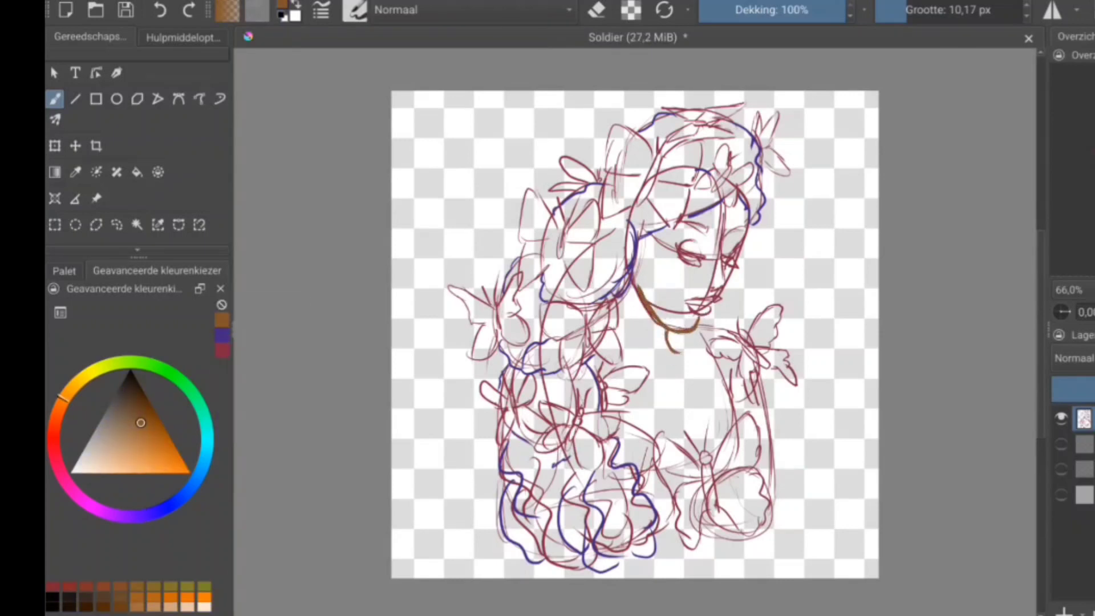
left_click_drag(689, 304, 720, 299)
left_click_drag(741, 229, 715, 293)
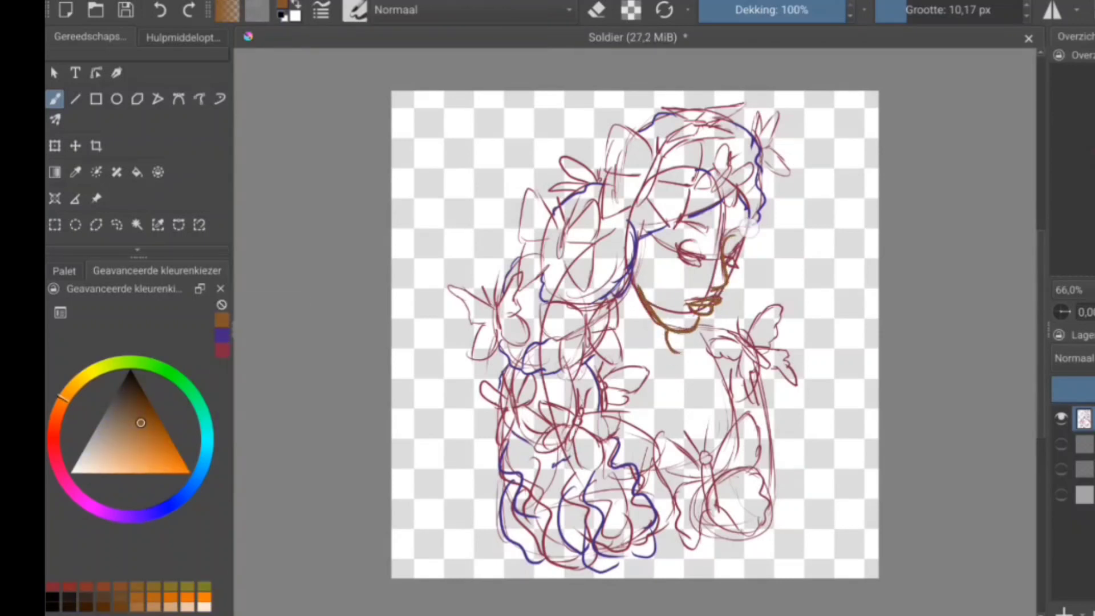
mouse_move(740, 242)
left_mouse_down()
mouse_move(721, 279)
mouse_move(706, 261)
left_mouse_up()
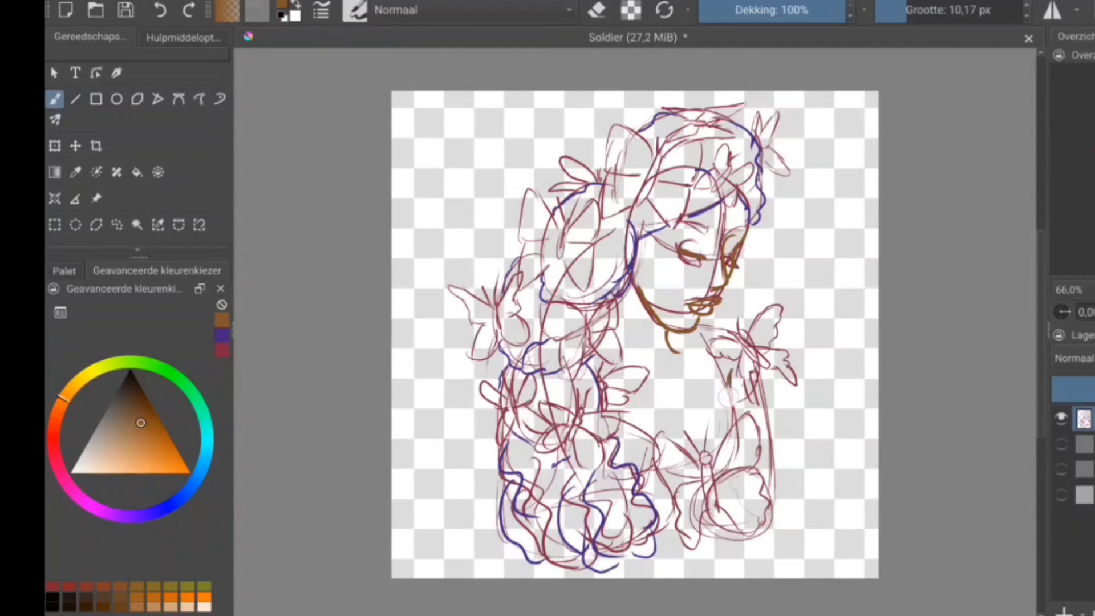
- Trace the shoulder, the upper arm, the bent elbow and forearm, and the short chest line in orange-brown
left_click_drag(731, 372, 730, 421)
left_click_drag(695, 327, 744, 333)
left_click_drag(755, 375, 770, 485)
left_click_drag(710, 530, 765, 539)
left_click_drag(769, 451, 744, 539)
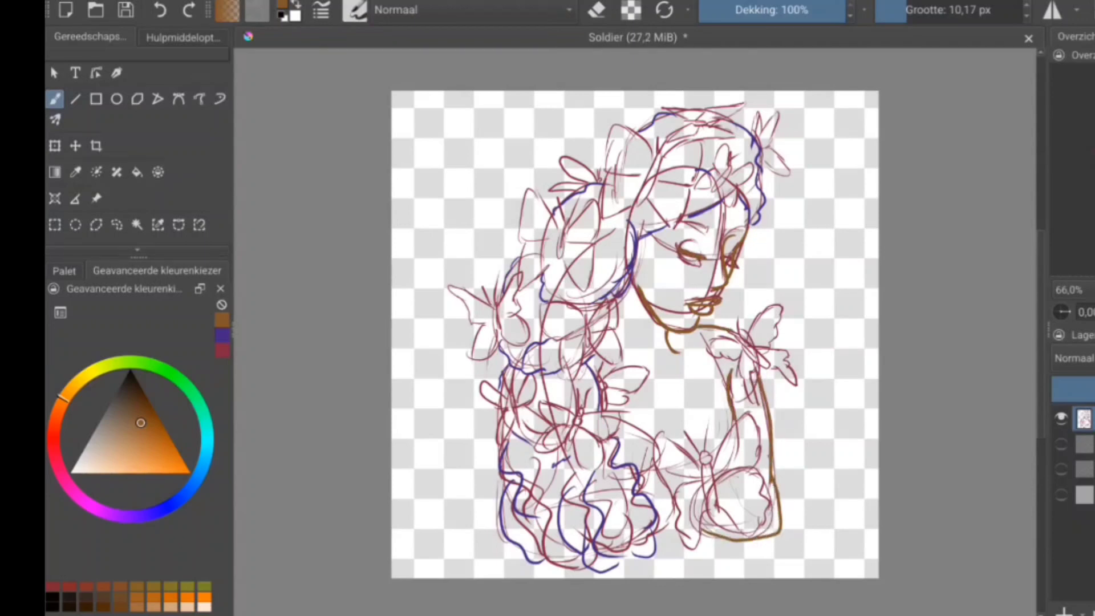
left_click_drag(683, 513, 655, 533)
mouse_move(659, 409)
left_mouse_down()
mouse_move(666, 469)
mouse_move(696, 478)
mouse_move(662, 448)
left_mouse_up()
left_click(596, 9)
left_click(597, 10)
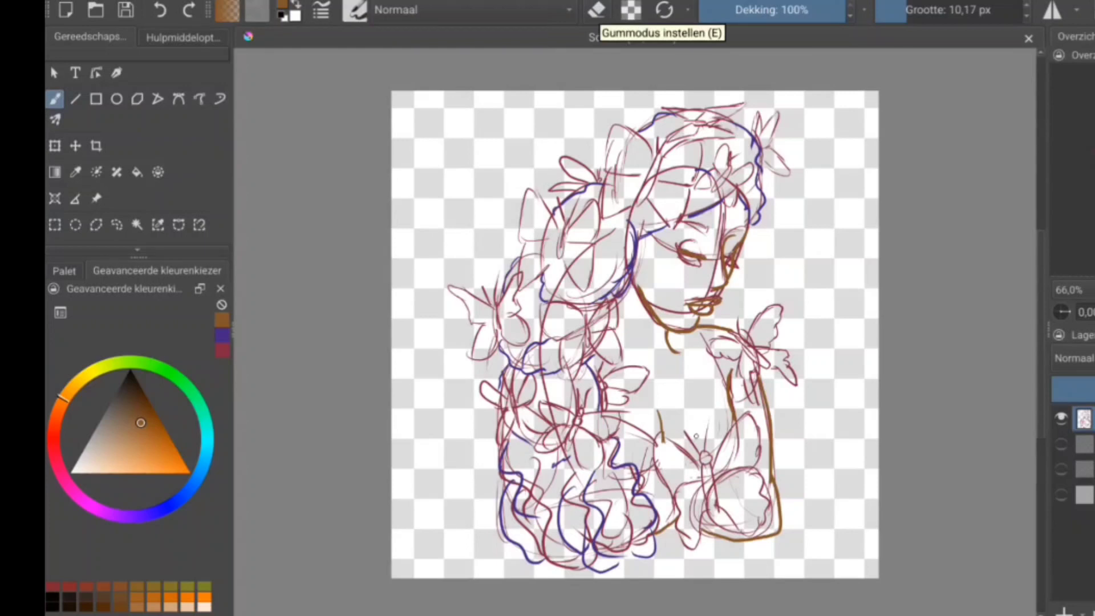
- Switch the brush color to light blue and trace the three butterflies behind the head, at the hair's outer edge and below the ear
left_click(199, 471)
left_click(148, 452)
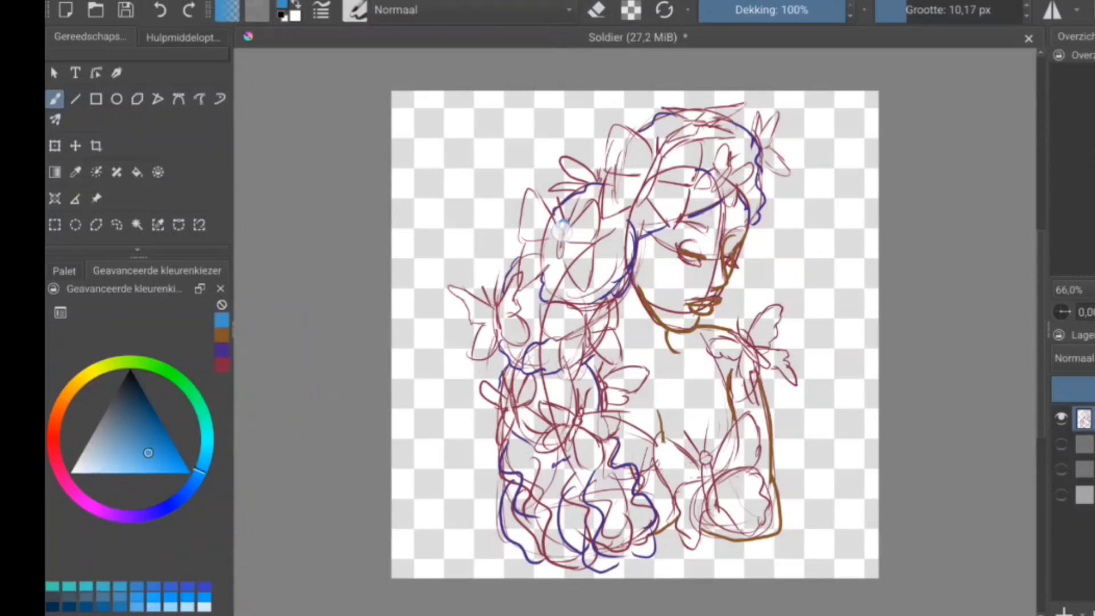
mouse_move(563, 221)
left_mouse_down()
mouse_move(554, 269)
mouse_move(596, 231)
mouse_move(561, 228)
mouse_move(522, 274)
mouse_move(527, 237)
mouse_move(556, 199)
left_mouse_up()
left_click_drag(564, 221, 577, 201)
mouse_move(492, 303)
left_mouse_down()
mouse_move(497, 345)
mouse_move(493, 323)
mouse_move(495, 332)
left_mouse_up()
mouse_move(497, 306)
left_mouse_down()
mouse_move(517, 273)
mouse_move(501, 316)
left_mouse_up()
left_click_drag(498, 317, 513, 333)
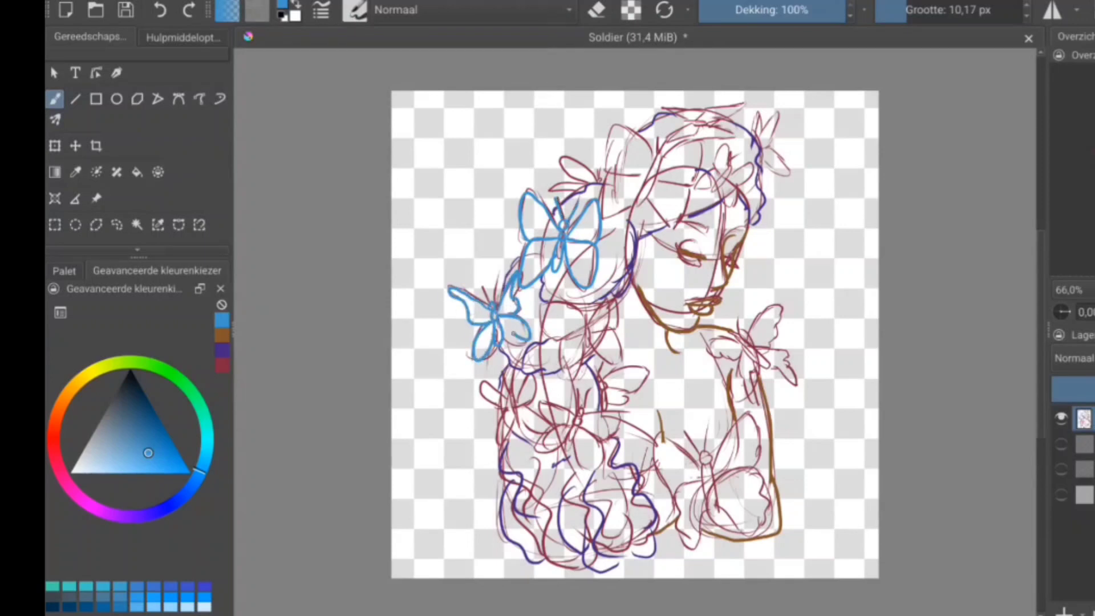
mouse_move(586, 300)
left_mouse_down()
mouse_move(587, 353)
mouse_move(590, 332)
mouse_move(576, 374)
left_mouse_up()
left_click_drag(593, 336, 625, 360)
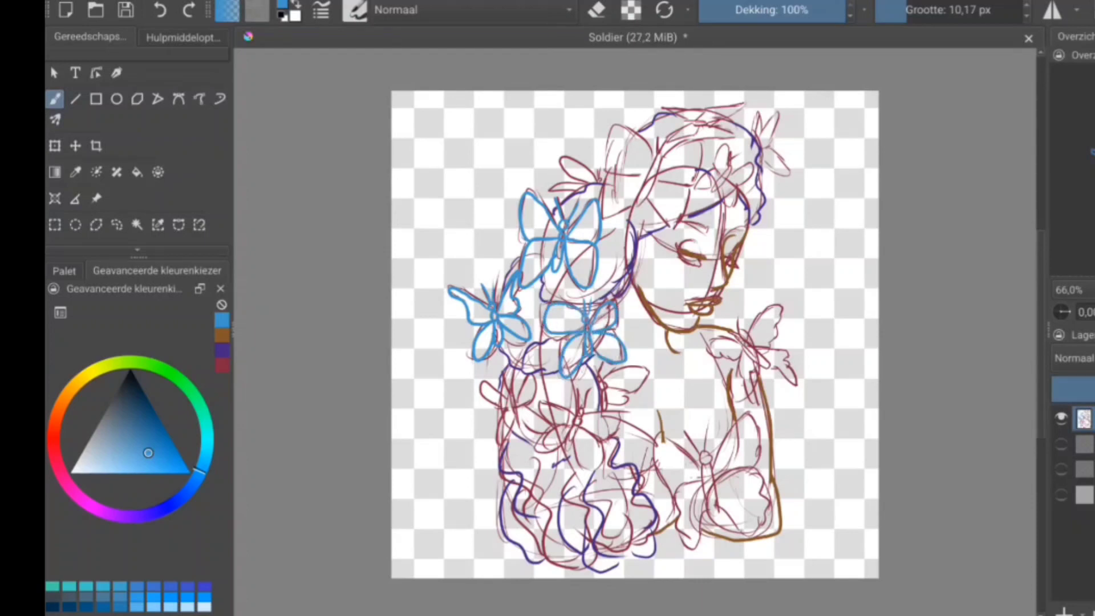
- Trace the shoulder butterfly and the large butterfly over the forearm in light blue, including wings and bodies
mouse_move(740, 331)
left_mouse_down()
mouse_move(761, 376)
mouse_move(698, 342)
mouse_move(778, 308)
left_mouse_up()
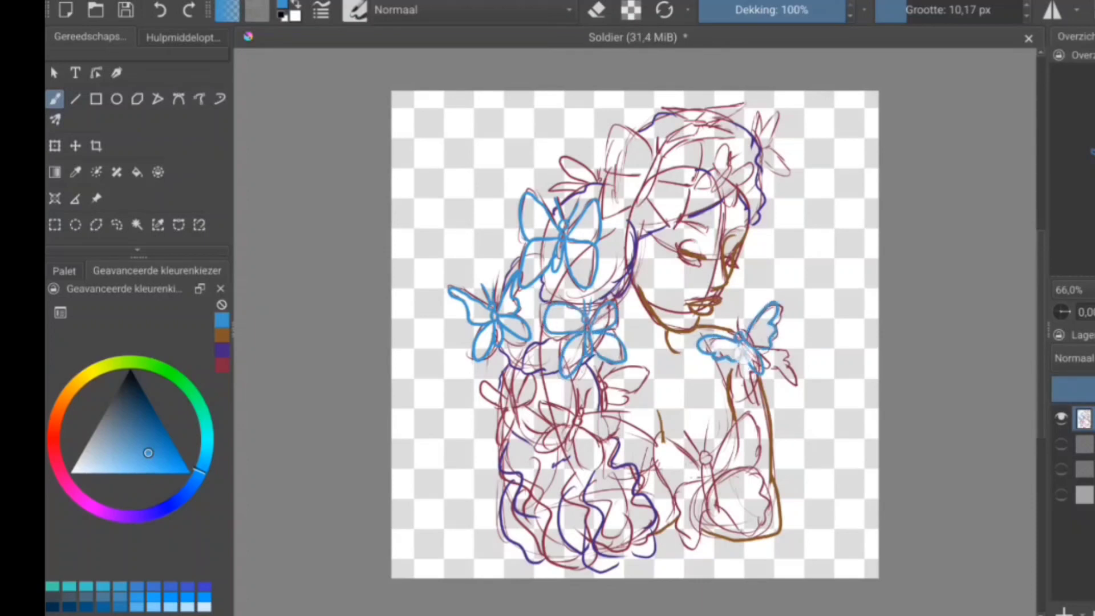
mouse_move(741, 351)
left_mouse_down()
mouse_move(759, 379)
mouse_move(801, 362)
mouse_move(796, 382)
mouse_move(766, 365)
left_mouse_up()
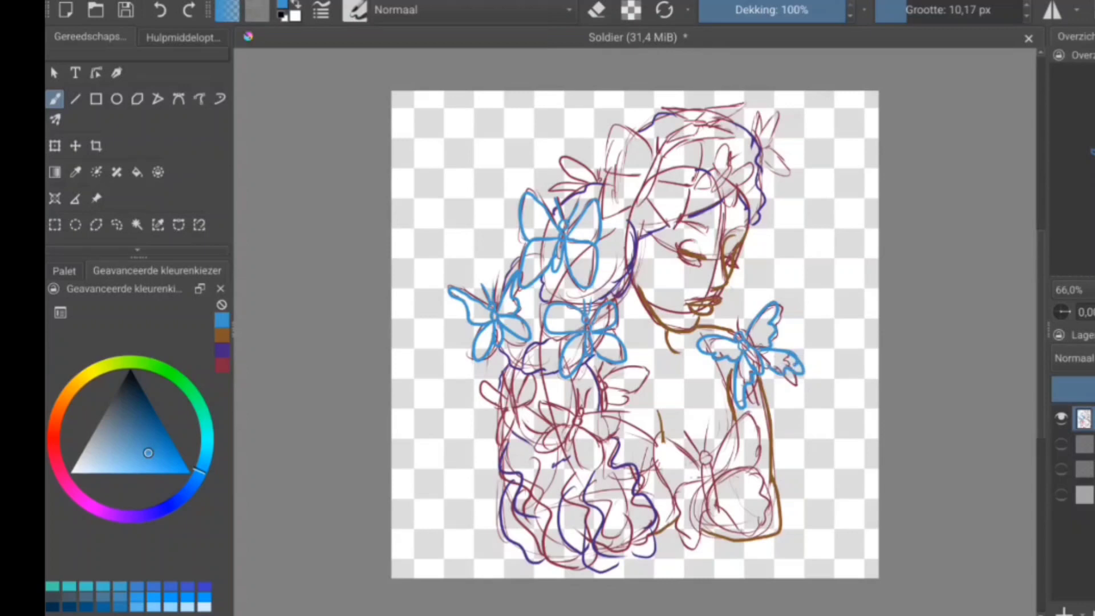
mouse_move(705, 450)
left_mouse_down()
mouse_move(713, 533)
mouse_move(723, 476)
mouse_move(772, 514)
mouse_move(736, 533)
left_mouse_up()
mouse_move(698, 484)
left_mouse_down()
mouse_move(662, 496)
mouse_move(702, 547)
mouse_move(650, 439)
left_mouse_up()
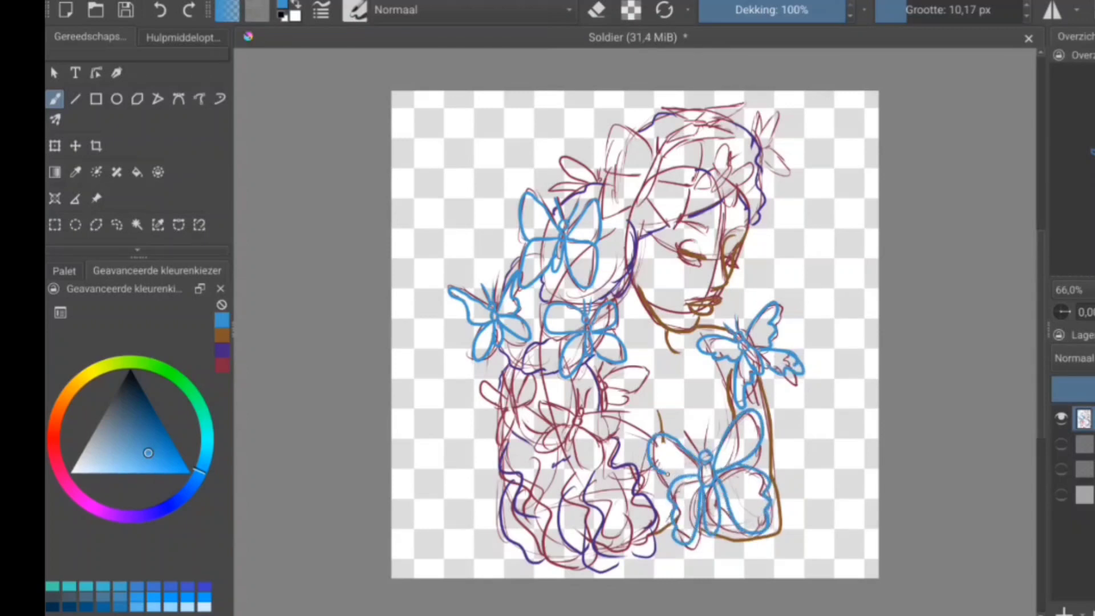
- Trace the three butterflies in the lower hair, above the wavy ends, in light blue
left_click_drag(593, 397, 563, 453)
mouse_move(576, 416)
left_mouse_down()
mouse_move(632, 423)
mouse_move(596, 468)
mouse_move(537, 399)
left_mouse_up()
mouse_move(537, 399)
left_mouse_down()
mouse_move(542, 451)
mouse_move(516, 407)
mouse_move(520, 427)
left_mouse_up()
left_click_drag(577, 391, 579, 412)
mouse_move(516, 399)
left_mouse_down()
mouse_move(533, 379)
mouse_move(546, 425)
left_mouse_up()
left_click_drag(510, 399, 496, 445)
left_click_drag(603, 381, 605, 409)
mouse_move(606, 381)
left_mouse_down()
mouse_move(649, 374)
mouse_move(635, 406)
left_mouse_up()
mouse_move(600, 383)
left_mouse_down()
mouse_move(590, 358)
mouse_move(604, 379)
left_mouse_up()
- Trace the butterflies at the back of the head, across the crown and above the forehead in light blue
mouse_move(609, 170)
left_mouse_down()
mouse_move(593, 188)
mouse_move(563, 155)
left_mouse_up()
left_click_drag(590, 183, 550, 188)
mouse_move(657, 157)
left_mouse_down()
mouse_move(633, 210)
mouse_move(605, 124)
mouse_move(616, 212)
mouse_move(707, 136)
left_mouse_up()
mouse_move(664, 171)
left_mouse_down()
mouse_move(672, 227)
mouse_move(660, 174)
mouse_move(732, 144)
mouse_move(719, 197)
left_mouse_up()
mouse_move(719, 166)
left_mouse_down()
mouse_move(761, 161)
mouse_move(747, 208)
mouse_move(713, 184)
left_mouse_up()
mouse_move(694, 119)
left_mouse_down()
mouse_move(719, 122)
mouse_move(747, 102)
mouse_move(670, 107)
left_mouse_up()
mouse_move(679, 121)
left_mouse_down()
mouse_move(707, 124)
mouse_move(672, 120)
left_mouse_up()
mouse_move(753, 141)
left_mouse_down()
mouse_move(750, 125)
mouse_move(772, 163)
mouse_move(784, 110)
left_mouse_up()
mouse_move(767, 145)
left_mouse_down()
mouse_move(796, 172)
mouse_move(771, 153)
left_mouse_up()
left_click_drag(763, 139, 754, 111)
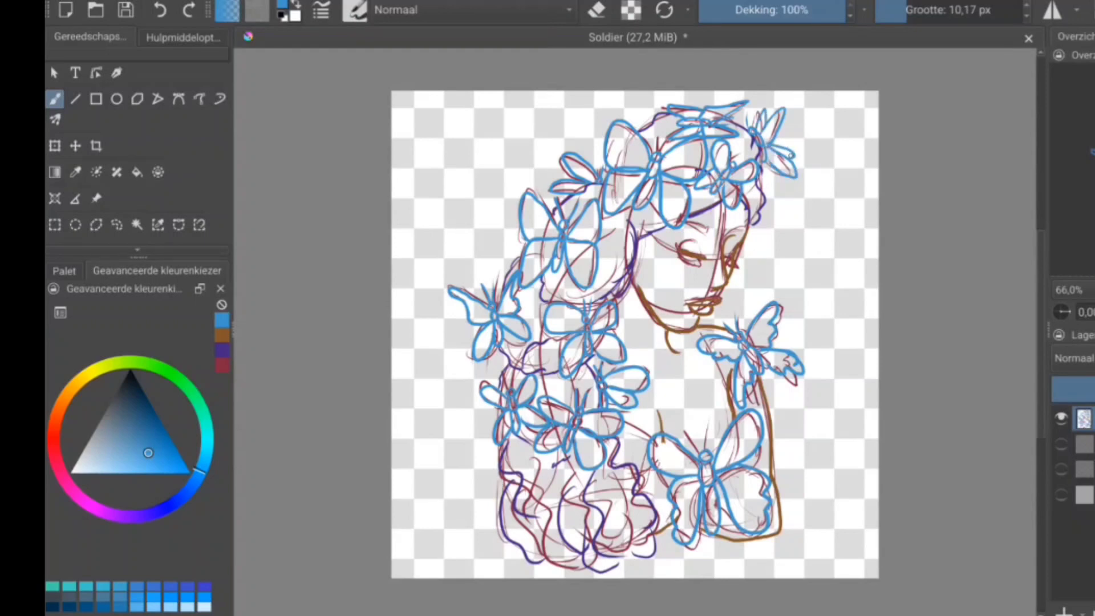
- Switch the brush color to green and frame the figure with long curved blades on both sides and a curve beneath the arm
left_click_drag(198, 470, 187, 386)
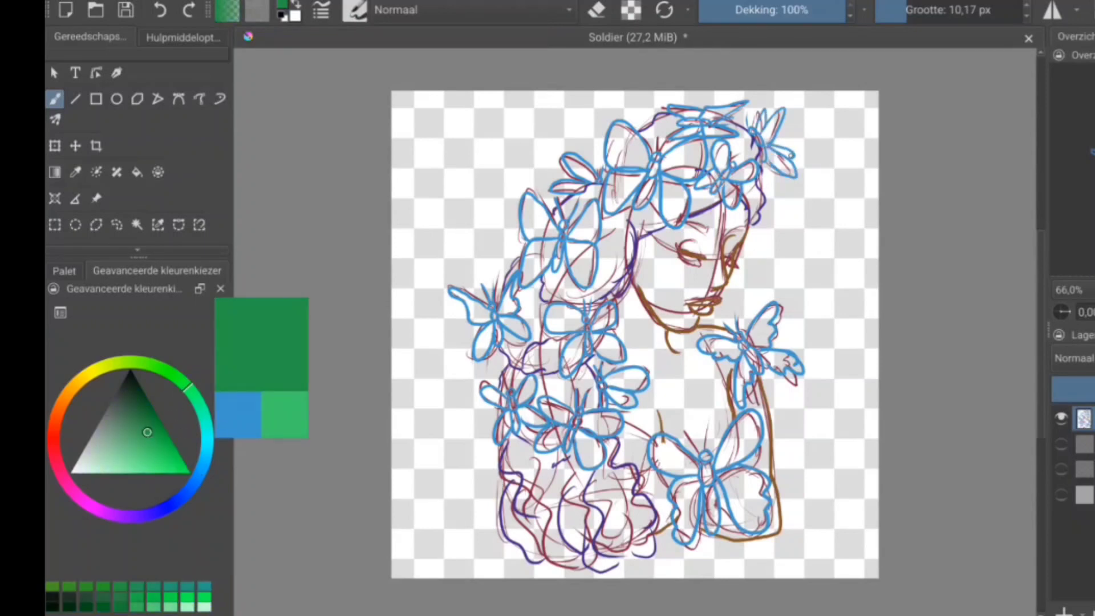
mouse_move(530, 116)
left_mouse_down()
mouse_move(495, 135)
mouse_move(424, 345)
mouse_move(499, 528)
left_mouse_up()
mouse_move(801, 124)
left_mouse_down()
mouse_move(851, 211)
mouse_move(787, 522)
left_mouse_up()
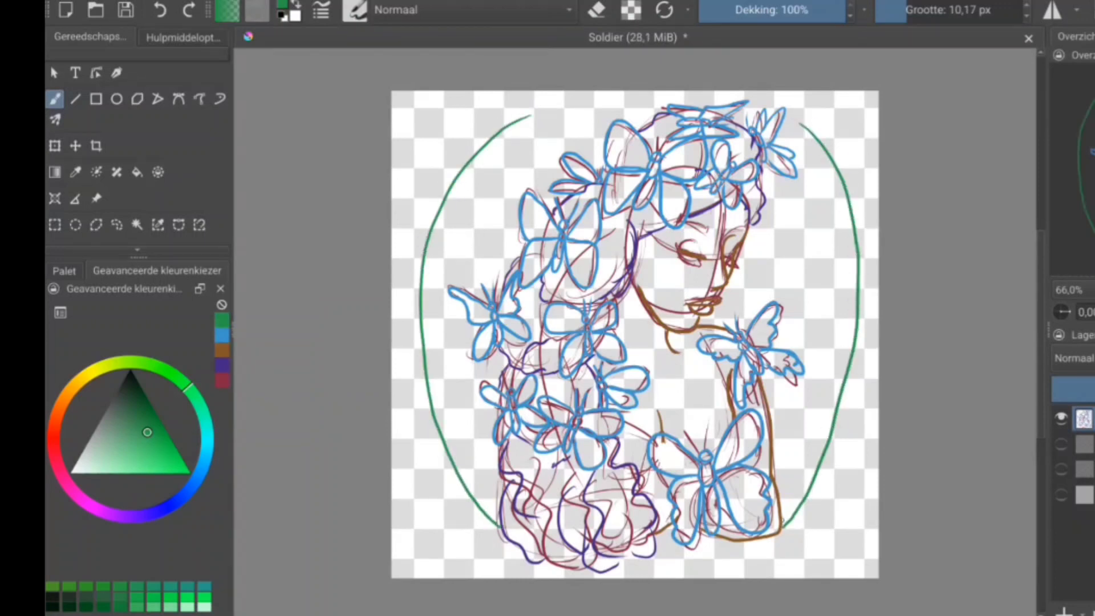
mouse_move(623, 565)
left_mouse_down()
mouse_move(741, 549)
mouse_move(785, 524)
left_mouse_up()
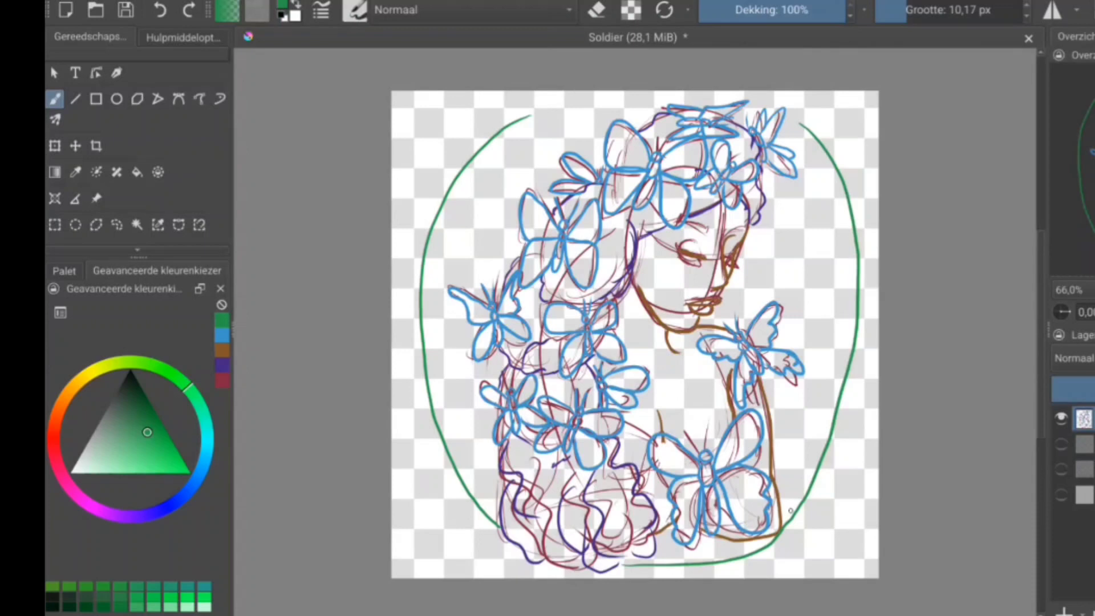
mouse_move(531, 117)
left_mouse_down()
mouse_move(479, 169)
mouse_move(490, 465)
left_mouse_up()
mouse_move(801, 125)
left_mouse_down()
mouse_move(837, 251)
mouse_move(776, 477)
left_mouse_up()
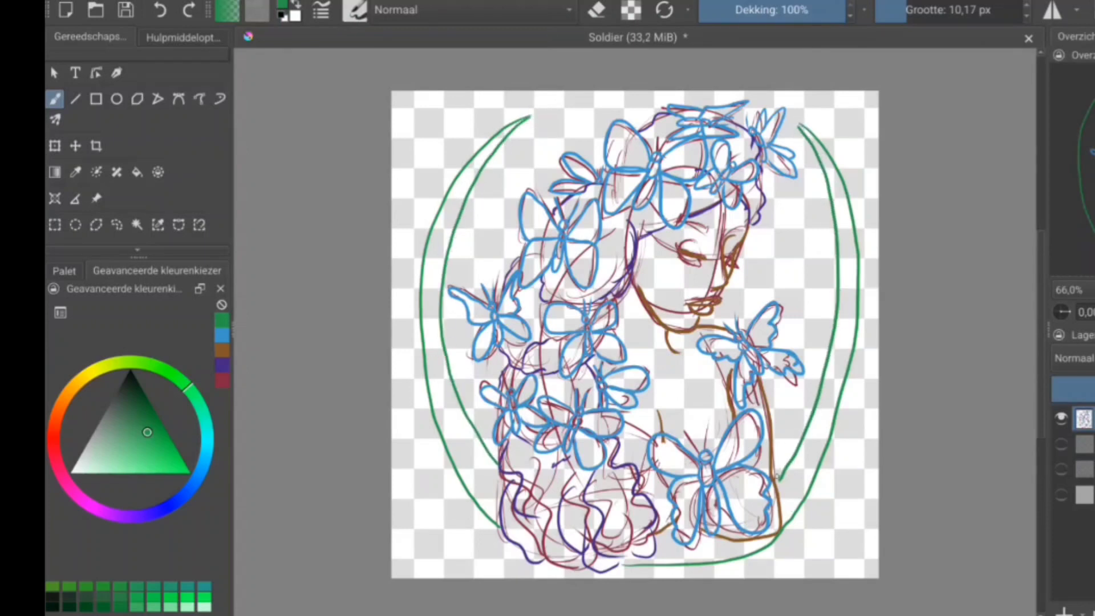
- Draw more green grass blades inside the frame, behind the hair and in front of the face and shoulder
mouse_move(598, 112)
left_mouse_down()
mouse_move(461, 222)
mouse_move(473, 228)
mouse_move(444, 279)
left_mouse_up()
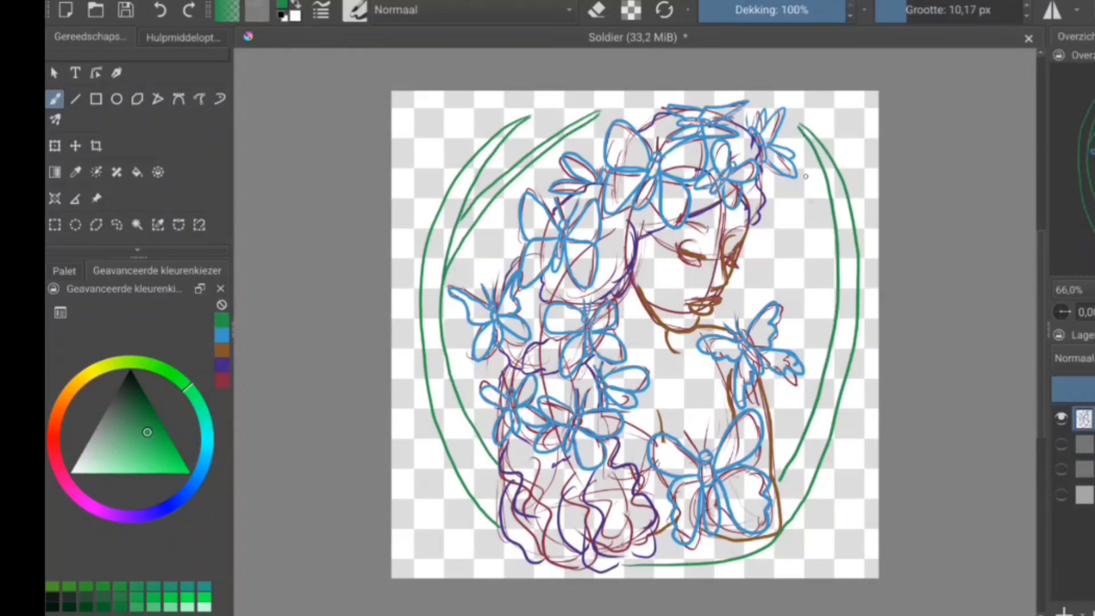
left_click_drag(780, 186, 835, 311)
left_click_drag(811, 219, 798, 439)
mouse_move(509, 212)
left_mouse_down()
mouse_move(465, 260)
mouse_move(463, 374)
left_mouse_up()
mouse_move(775, 242)
left_mouse_down()
mouse_move(744, 334)
mouse_move(770, 342)
mouse_move(801, 422)
left_mouse_up()
left_click_drag(758, 371, 791, 449)
- Add green leaves that bend outward from the lower and outer edges of the grass frame on both sides
left_click_drag(415, 449, 509, 544)
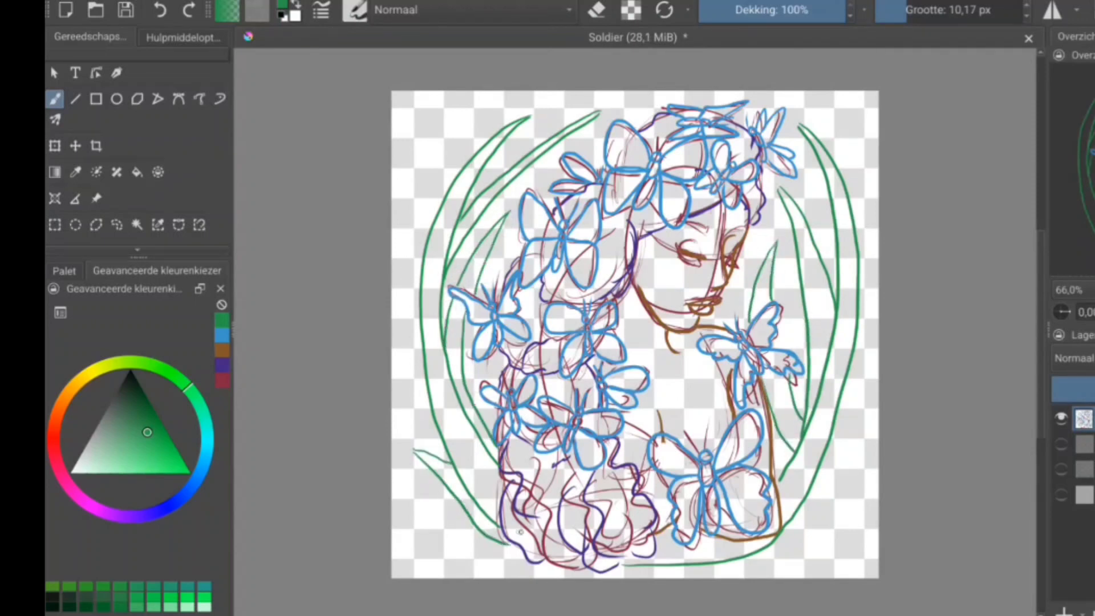
mouse_move(759, 552)
left_mouse_down()
mouse_move(855, 516)
mouse_move(806, 497)
left_mouse_up()
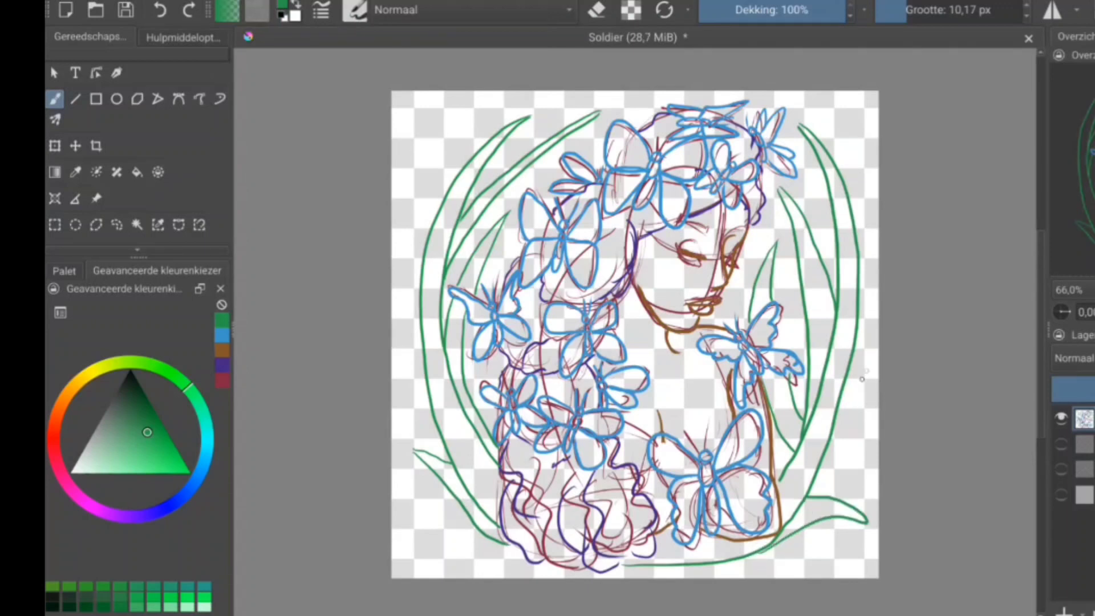
mouse_move(867, 360)
left_mouse_down()
mouse_move(821, 490)
mouse_move(836, 415)
left_mouse_up()
mouse_move(406, 327)
left_mouse_down()
mouse_move(451, 459)
mouse_move(425, 347)
left_mouse_up()
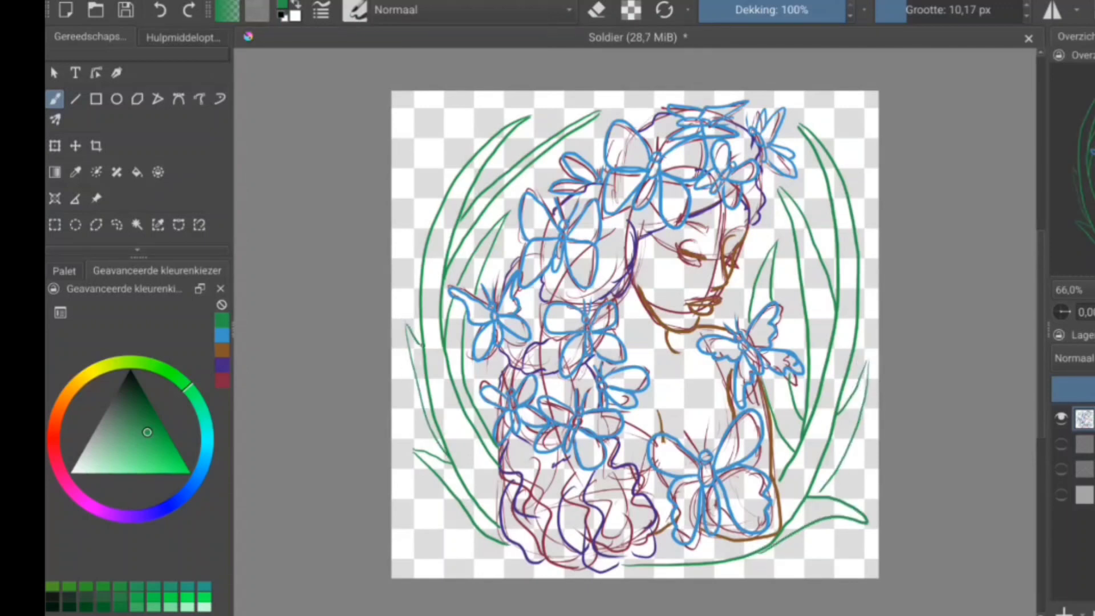
- Fill the gaps of the grass frame with thinner green blades beside the hair, the face and the outer edge
mouse_move(517, 249)
left_mouse_down()
mouse_move(478, 282)
mouse_move(501, 284)
left_mouse_up()
left_click_drag(484, 362, 474, 398)
mouse_move(805, 209)
left_mouse_down()
mouse_move(809, 173)
mouse_move(848, 273)
mouse_move(854, 355)
left_mouse_up()
left_click_drag(516, 183, 501, 258)
left_click_drag(542, 155, 556, 208)
left_click_drag(758, 232, 738, 325)
left_click_drag(753, 251, 741, 329)
left_click_drag(800, 275, 798, 285)
mouse_move(774, 221)
left_mouse_down()
mouse_move(791, 288)
mouse_move(788, 349)
left_mouse_up()
left_click_drag(774, 223, 800, 276)
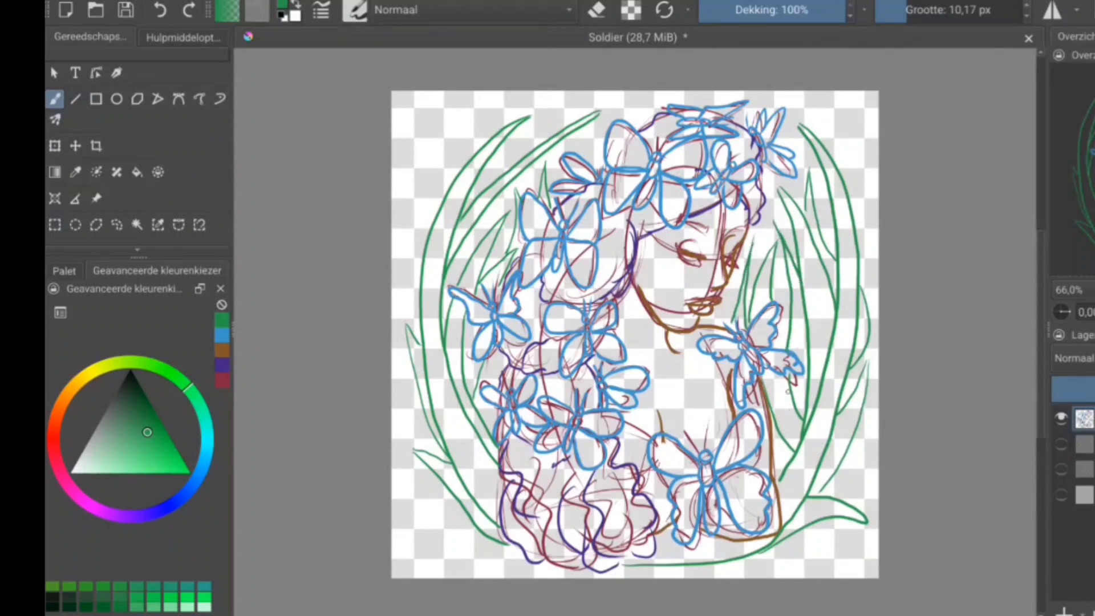
- Scale the whole sketch down slightly with the Transform tool and reposition it within the canvas
left_click(55, 146)
left_click_drag(406, 573, 444, 537)
left_click_drag(713, 389, 682, 412)
- Resume the freehand brush and add a green blade at the frame's outer edge behind the hair and a curled leaf tip above
left_click(55, 99)
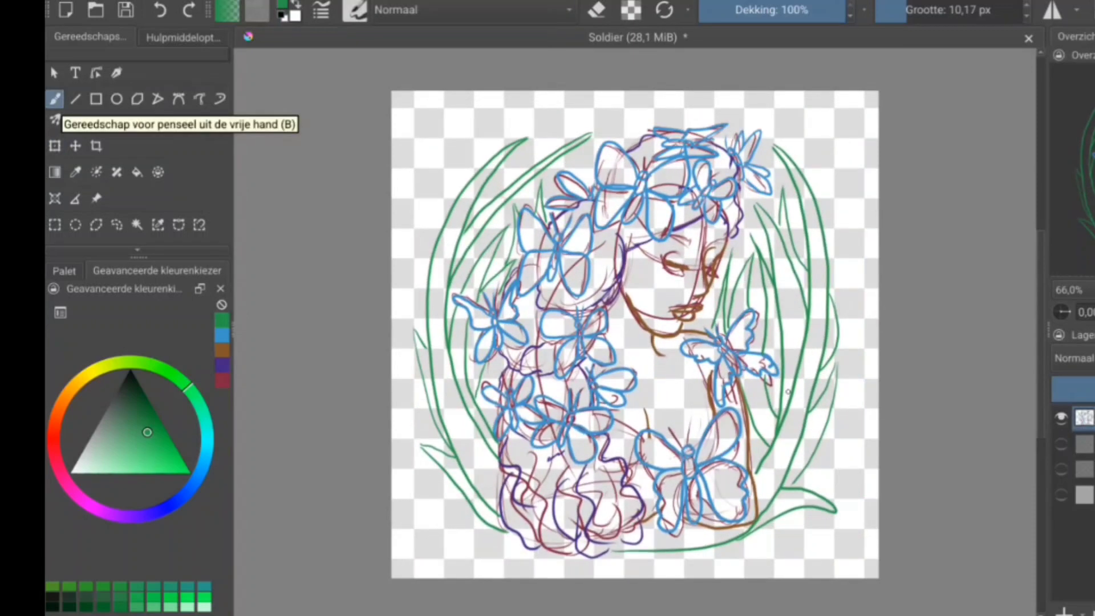
mouse_move(403, 308)
left_mouse_down()
mouse_move(433, 454)
mouse_move(428, 346)
left_mouse_up()
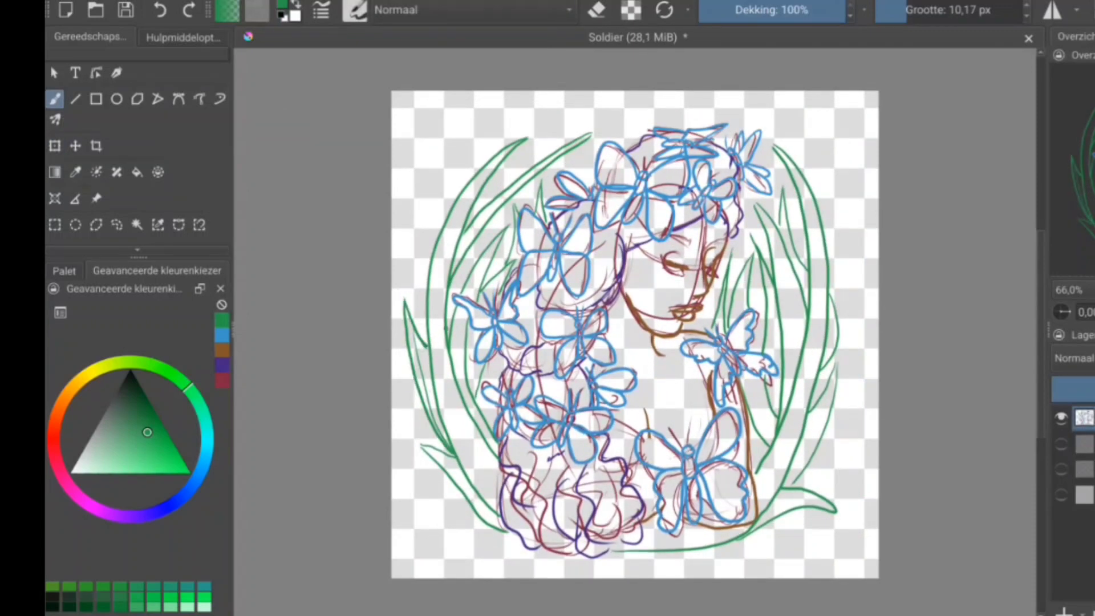
left_click_drag(542, 127, 587, 136)
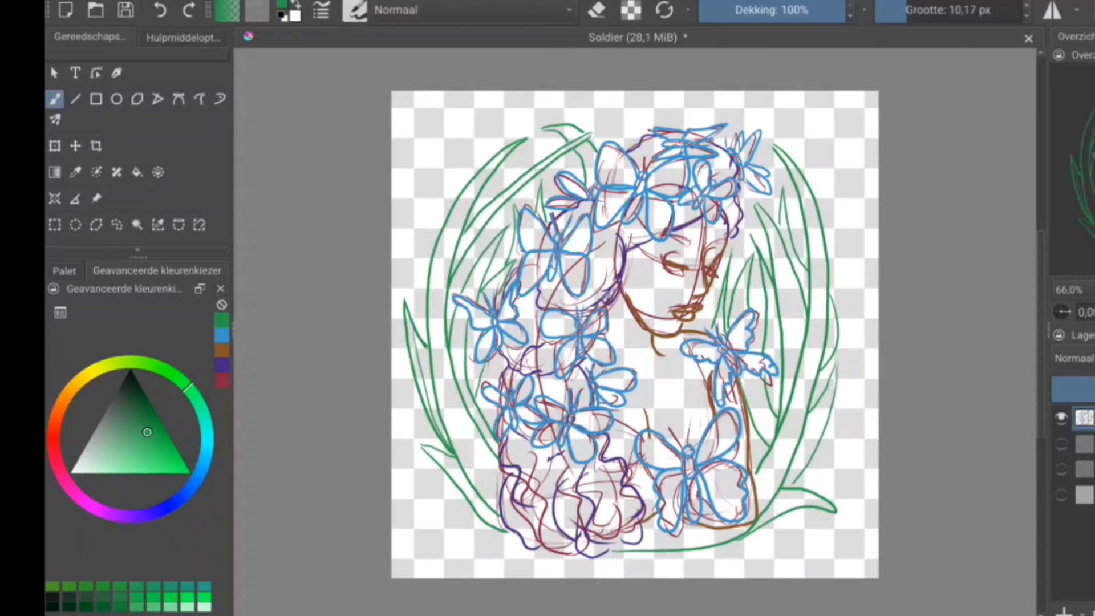